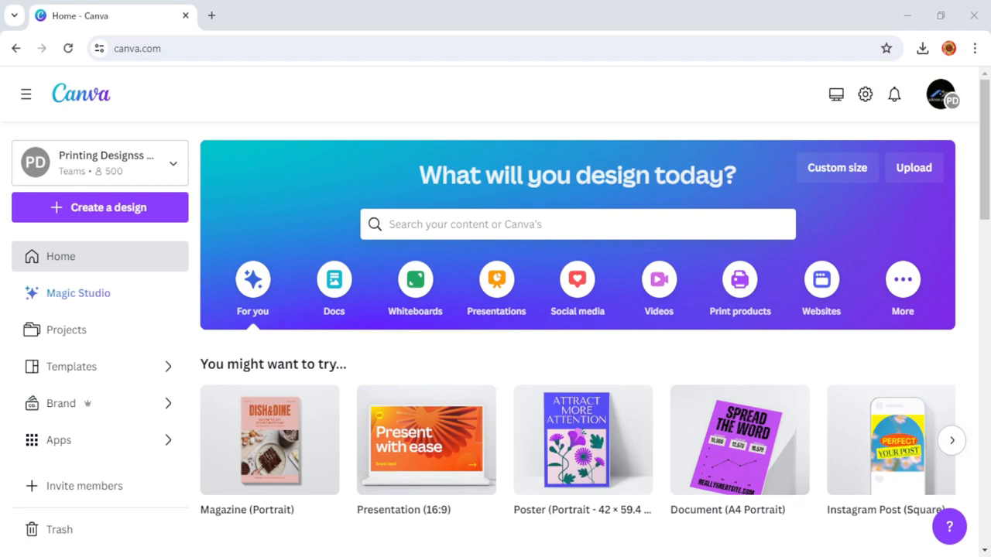
# Create a new custom-size Canva design at 1280 × 720 px.
pyautogui.moveTo(737, 397)
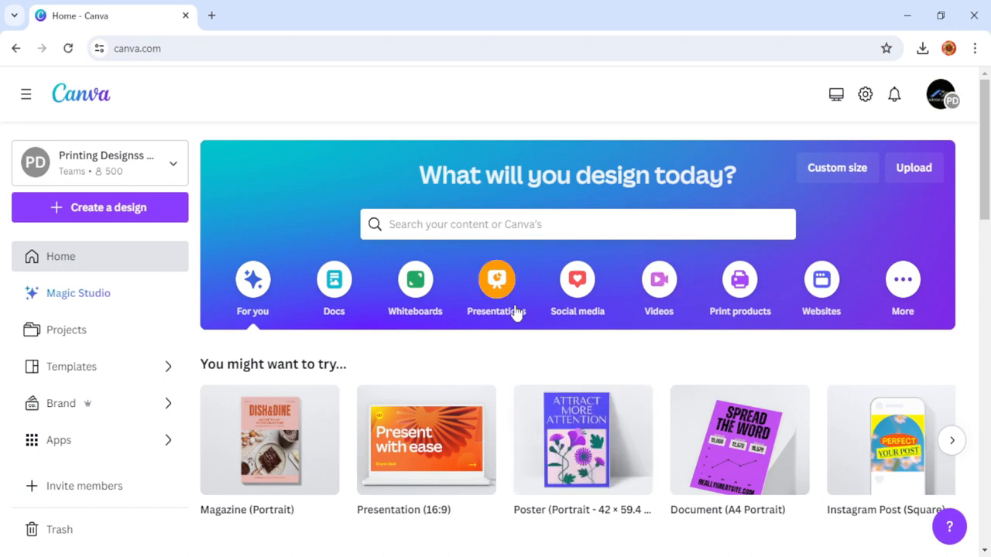
pyautogui.click(834, 178)
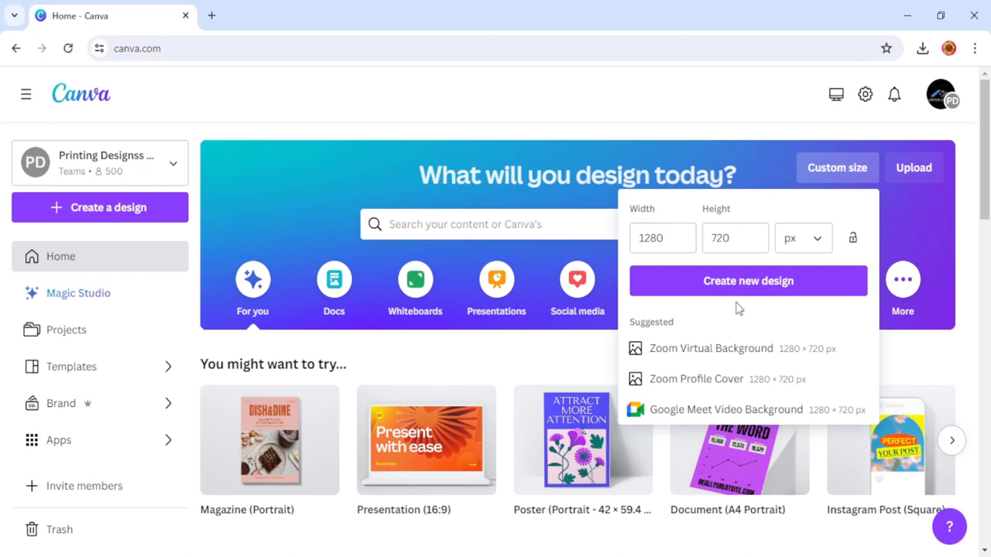
pyautogui.click(770, 291)
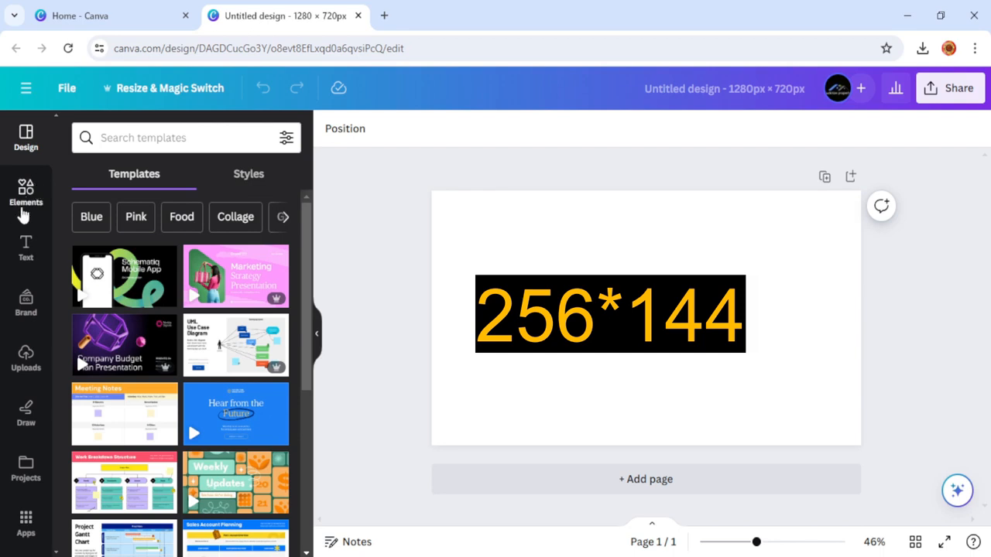
# Add a square shape from Elements and stretch it into a tall grey bar at the left edge.
pyautogui.click(25, 202)
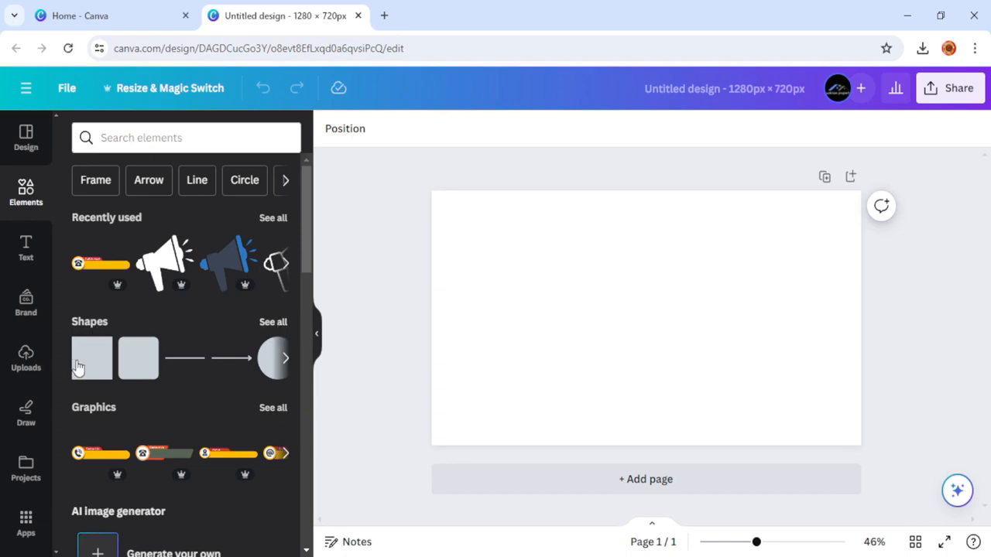
pyautogui.click(92, 366)
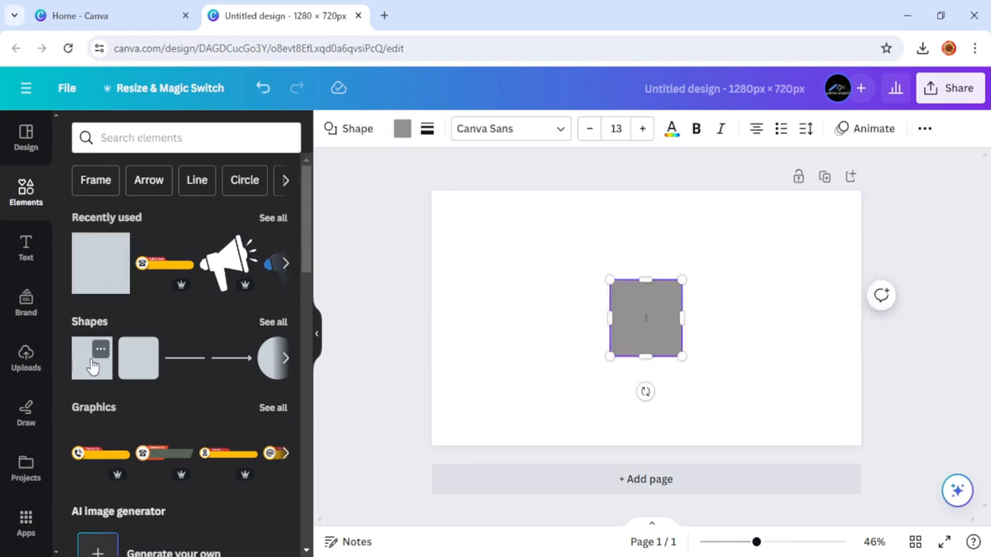
pyautogui.moveTo(627, 313); pyautogui.dragTo(450, 224)
pyautogui.moveTo(467, 266); pyautogui.dragTo(462, 442)
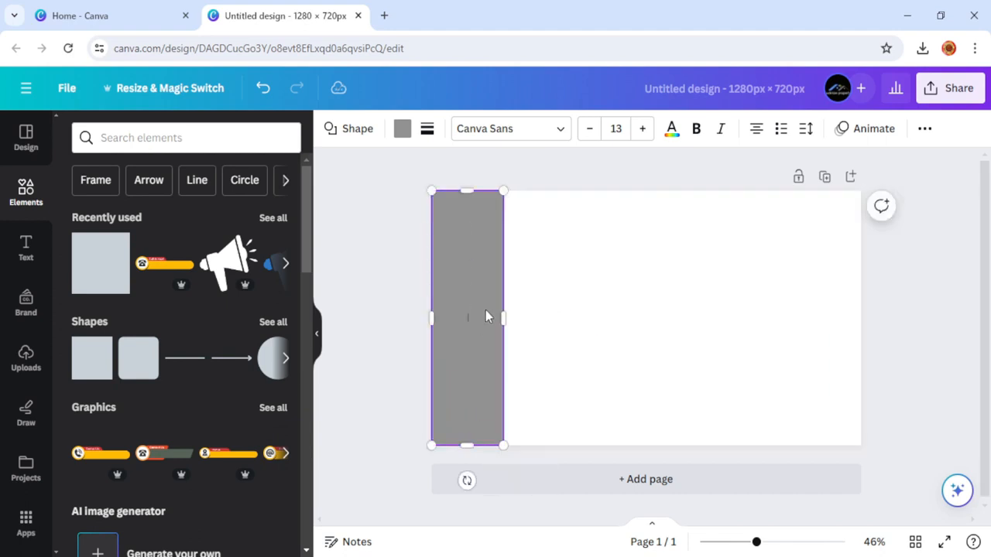
pyautogui.moveTo(505, 318); pyautogui.dragTo(517, 321)
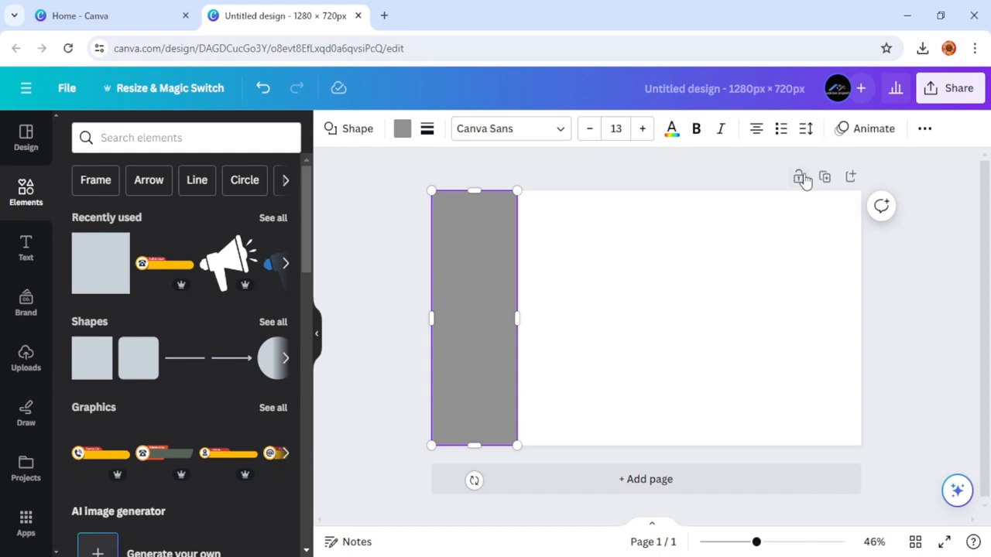
# Enter an exact width of 256 px for the left bar in the Position panel.
pyautogui.click(925, 131)
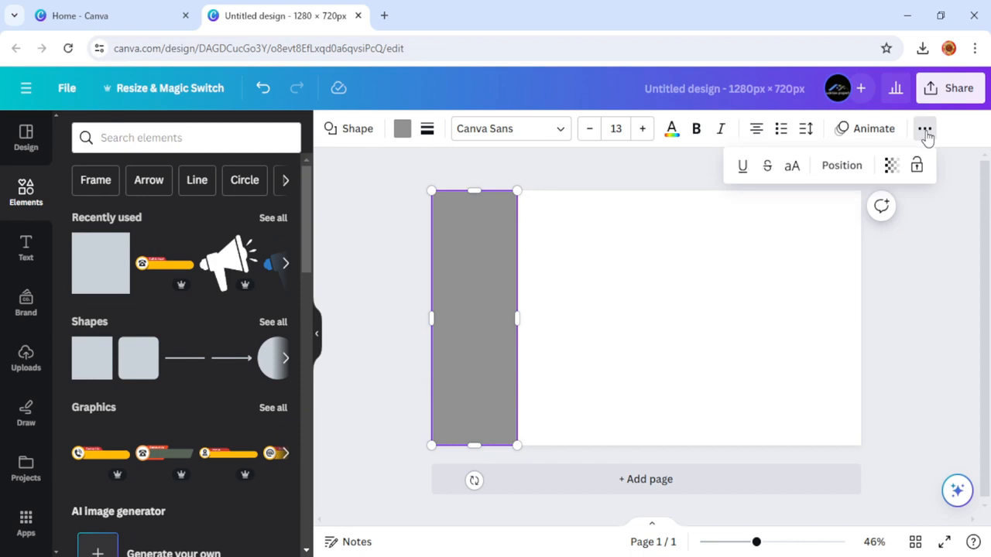
pyautogui.click(841, 166)
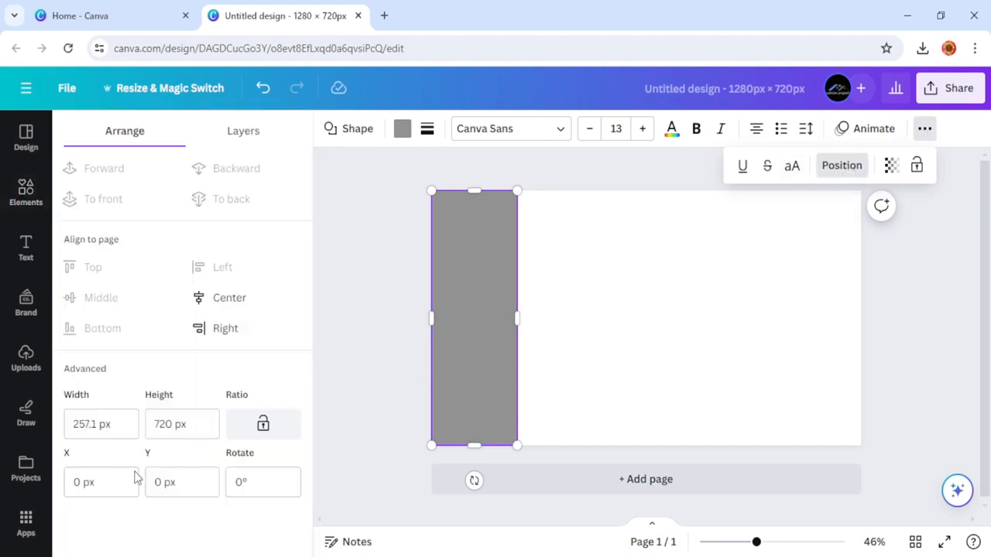
pyautogui.click(126, 423)
pyautogui.moveTo(126, 422); pyautogui.dragTo(58, 431)
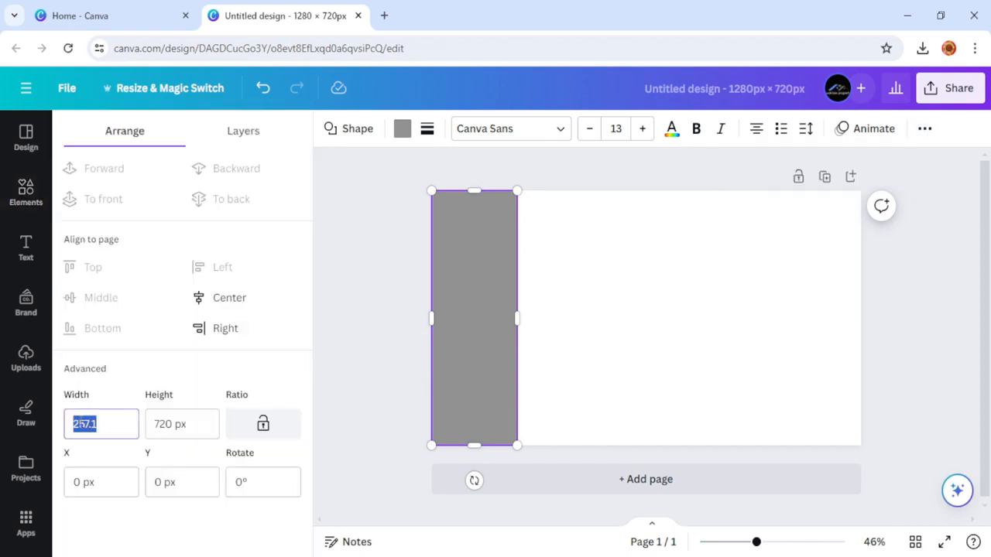
pyautogui.write('20')
pyautogui.write('6')
pyautogui.click(586, 304)
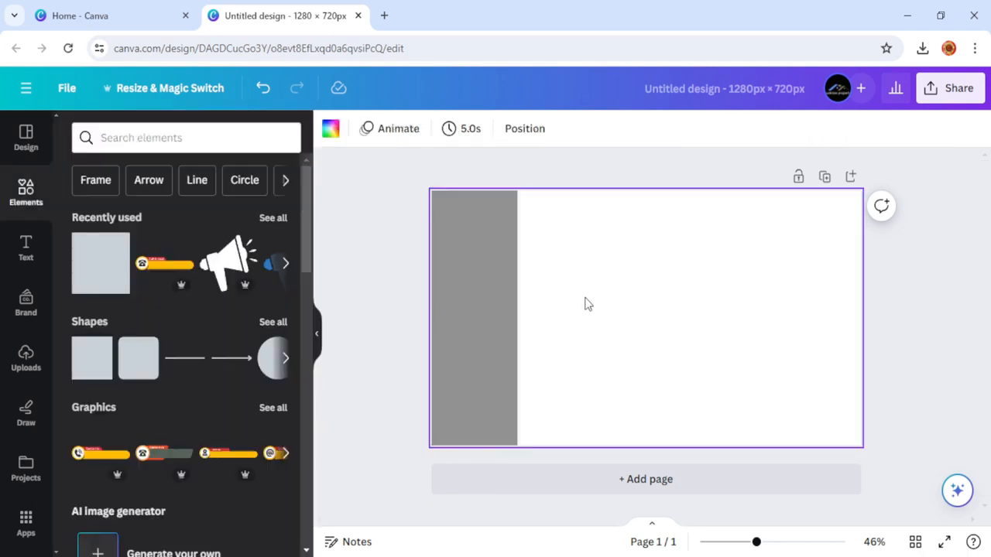
# Verify the left bar measures 256 × 720 px at X 0, Y 0.
pyautogui.click(491, 335)
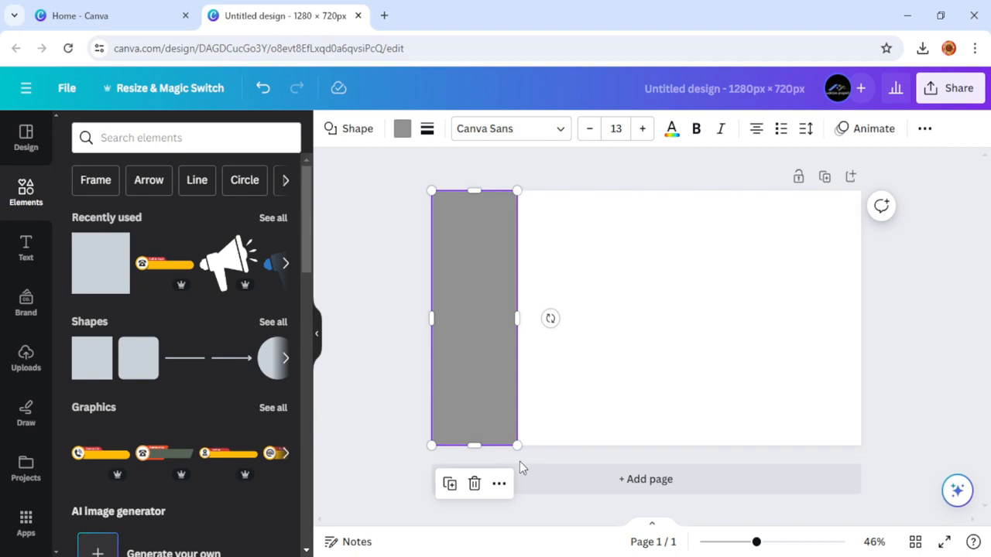
pyautogui.click(924, 129)
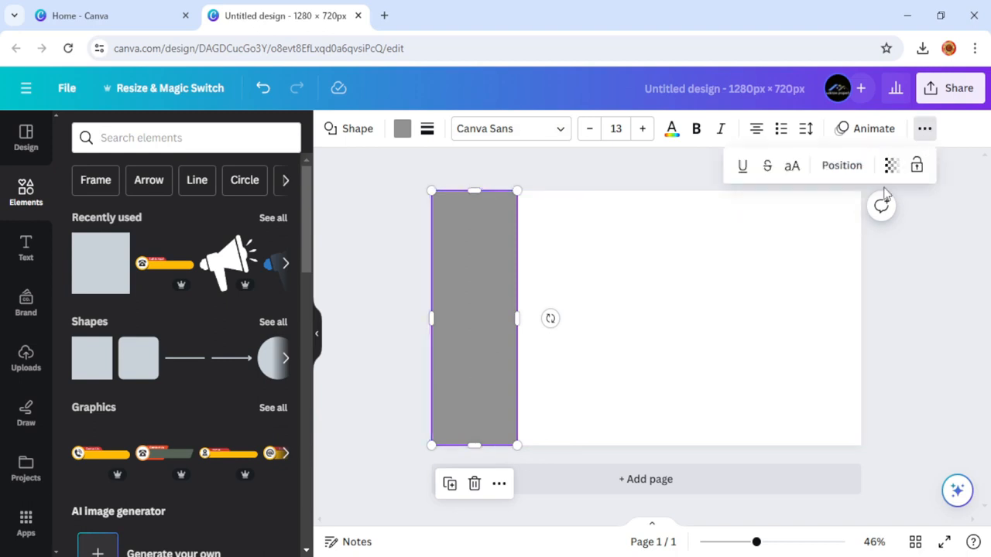
pyautogui.click(842, 168)
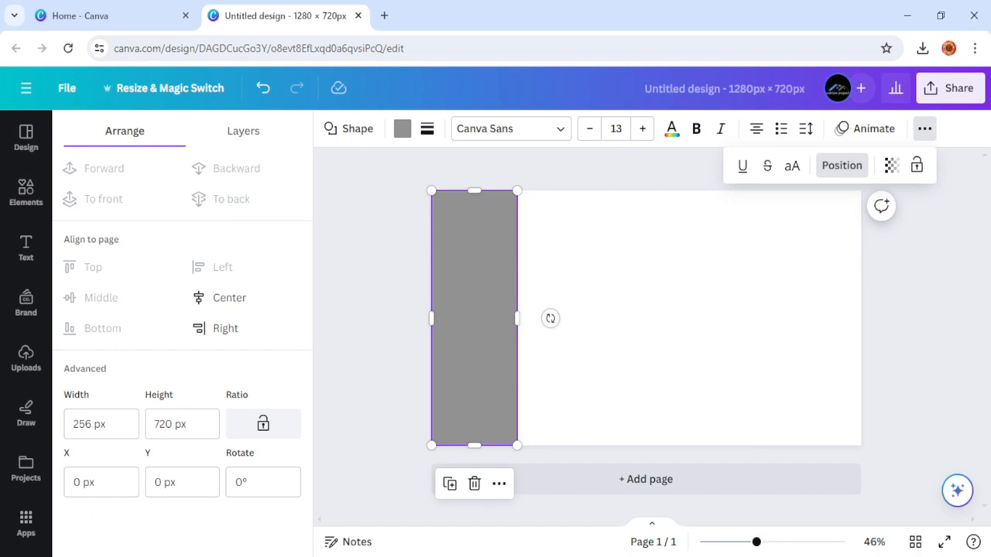
pyautogui.click(600, 312)
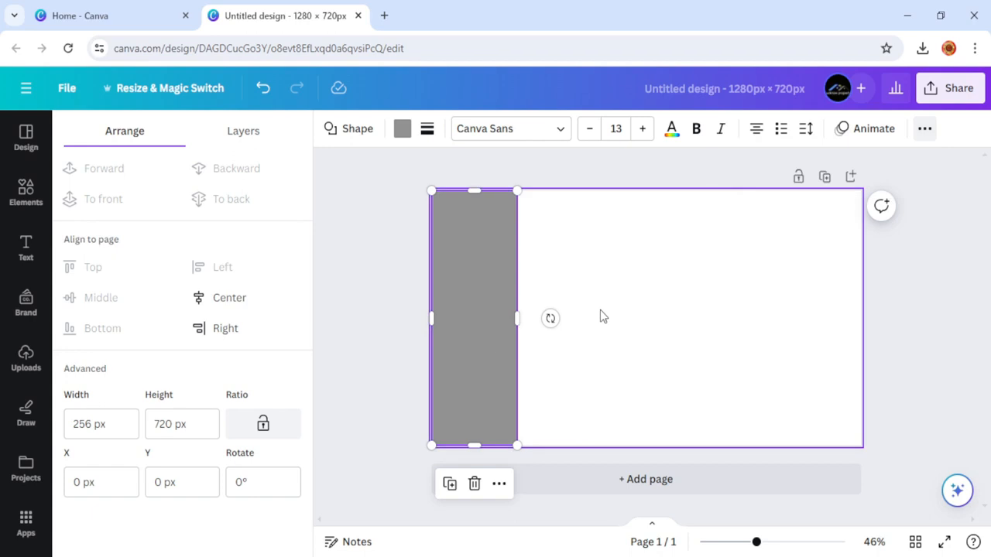
pyautogui.click(449, 365)
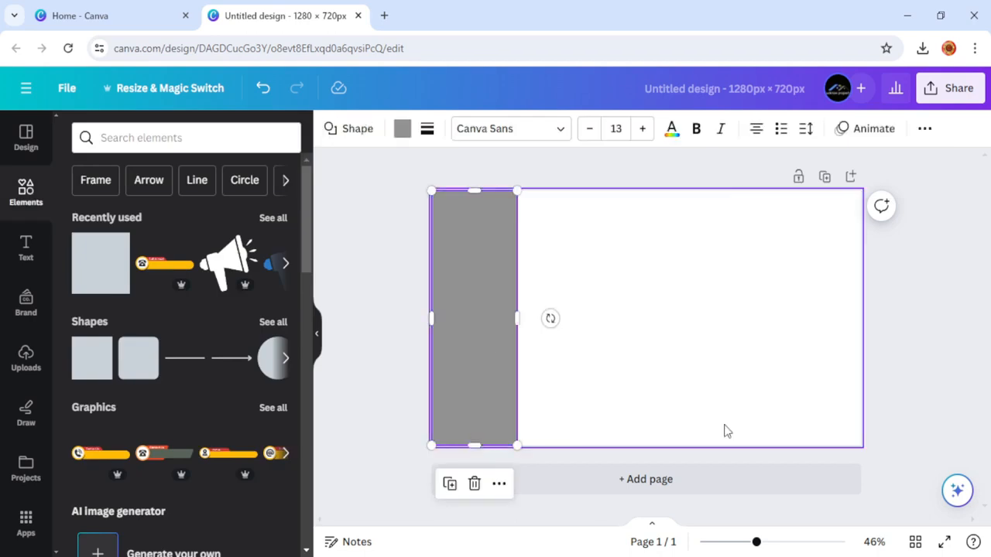
# Add another square and drag it into a 1280 px wide bar along the page bottom.
pyautogui.click(108, 277)
pyautogui.moveTo(609, 317); pyautogui.dragTo(508, 317)
pyautogui.moveTo(575, 350); pyautogui.dragTo(571, 414)
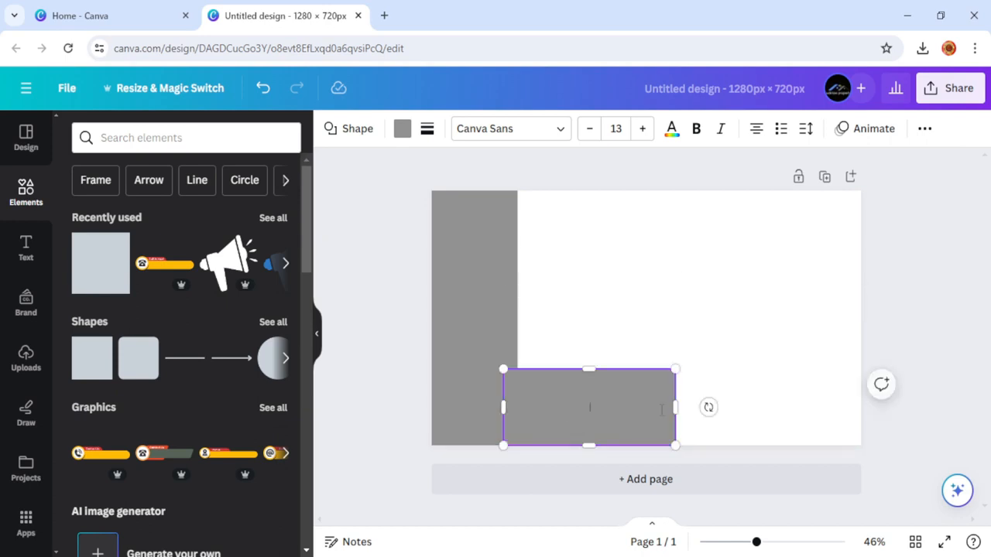
pyautogui.moveTo(676, 409); pyautogui.dragTo(861, 425)
pyautogui.moveTo(502, 406); pyautogui.dragTo(433, 418)
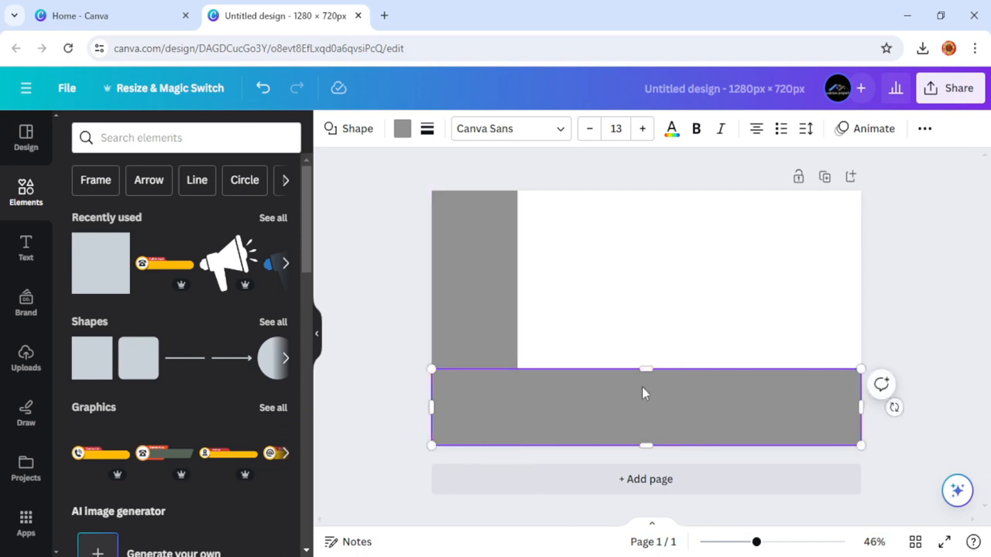
pyautogui.moveTo(645, 372); pyautogui.dragTo(646, 393)
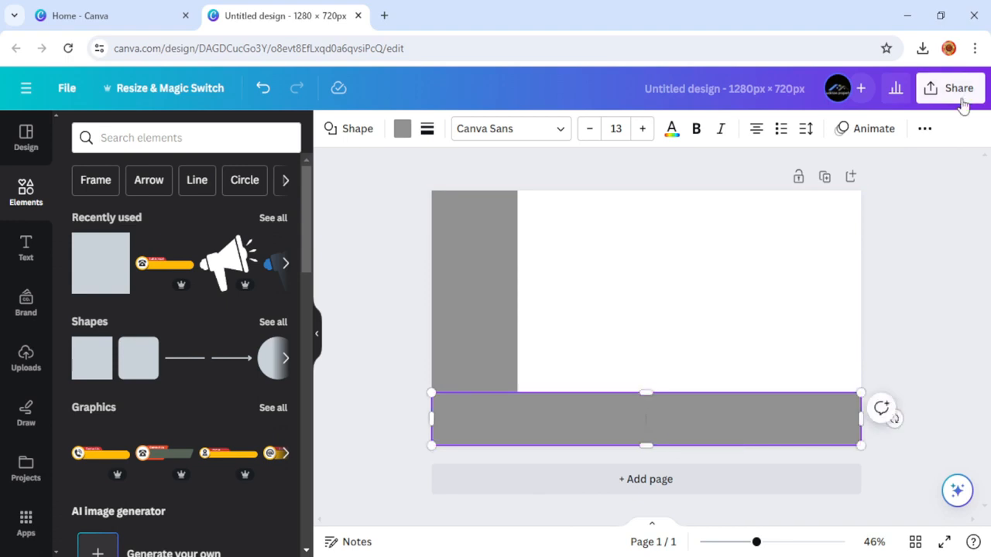
# Give the bottom bar an exact height of 144 px in the Position panel.
pyautogui.click(933, 133)
pyautogui.click(818, 166)
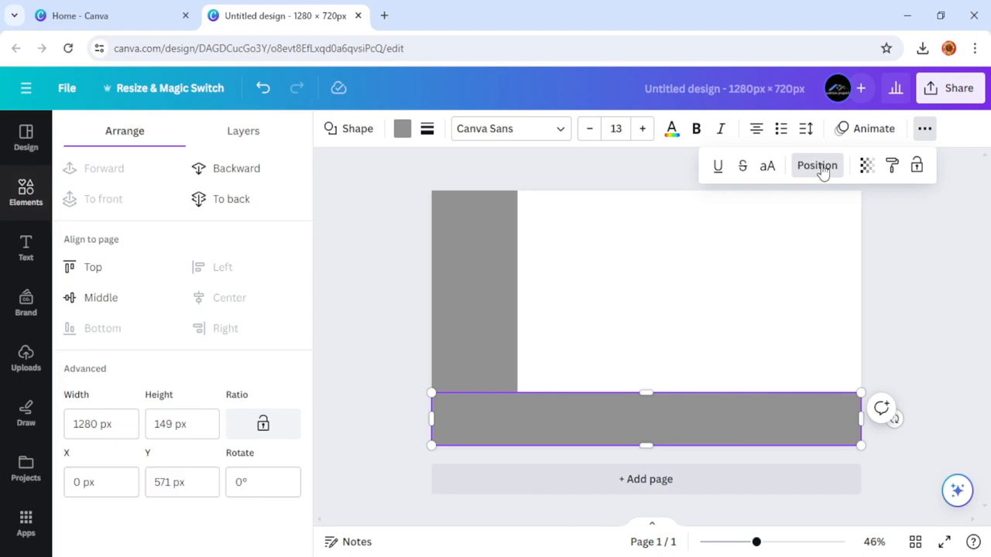
pyautogui.click(186, 428)
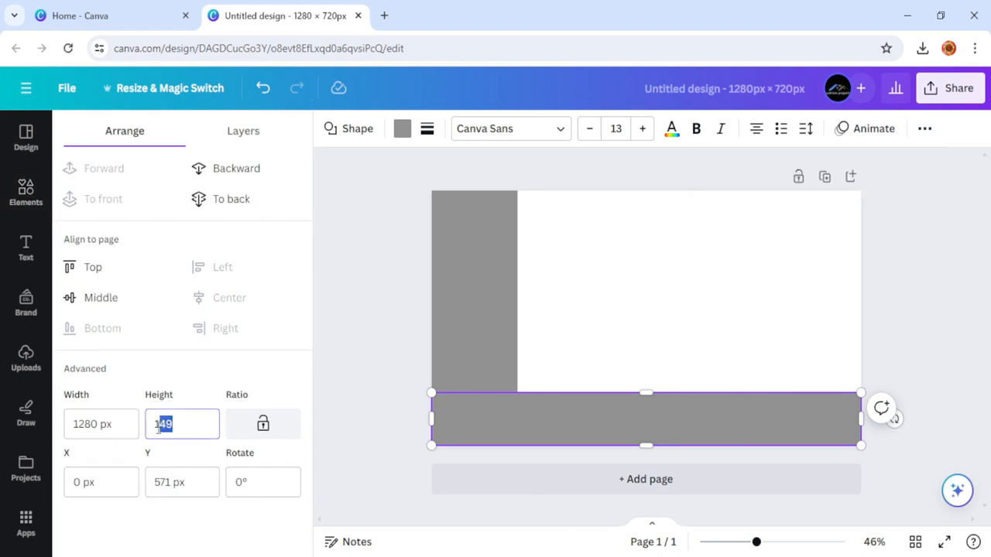
pyautogui.write('144')
pyautogui.press('Return')
pyautogui.click(351, 333)
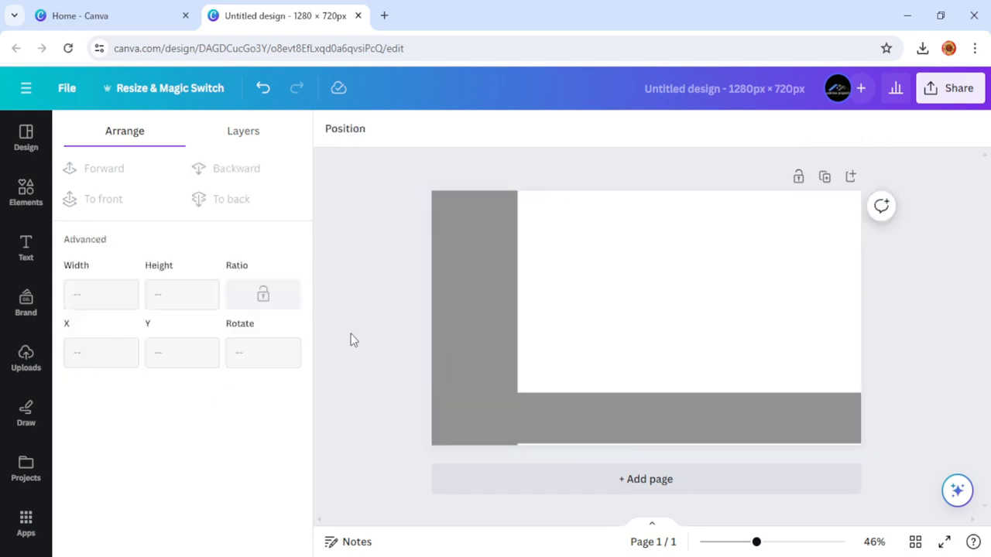
pyautogui.click(449, 422)
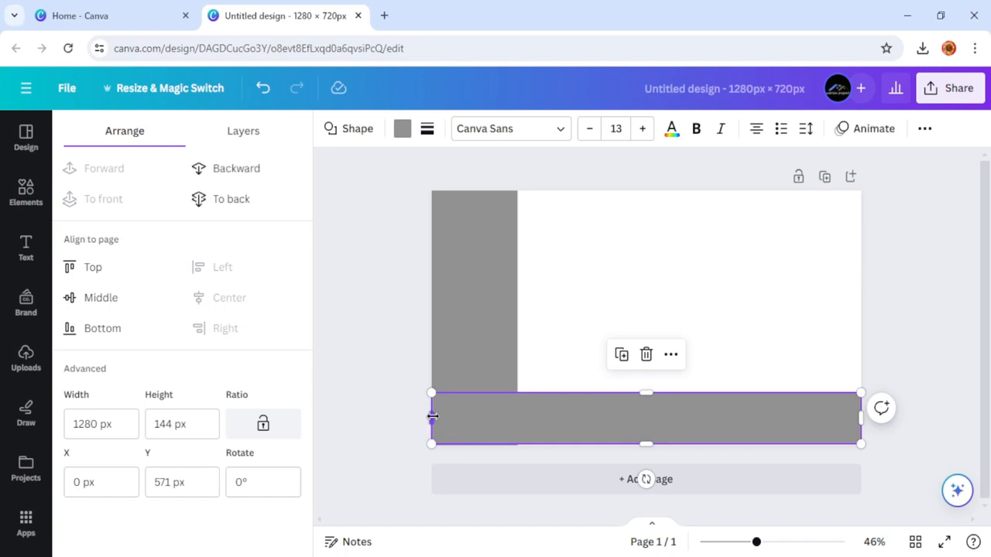
pyautogui.click(472, 328)
# Change the fill of both the left and bottom bars from grey to red.
pyautogui.click(402, 129)
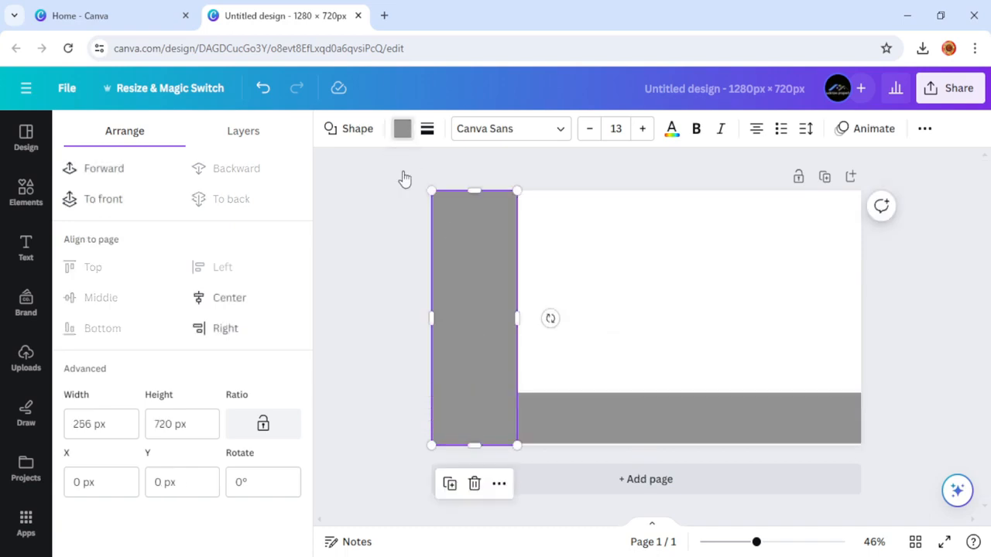
pyautogui.scroll(-2, 201, 465)
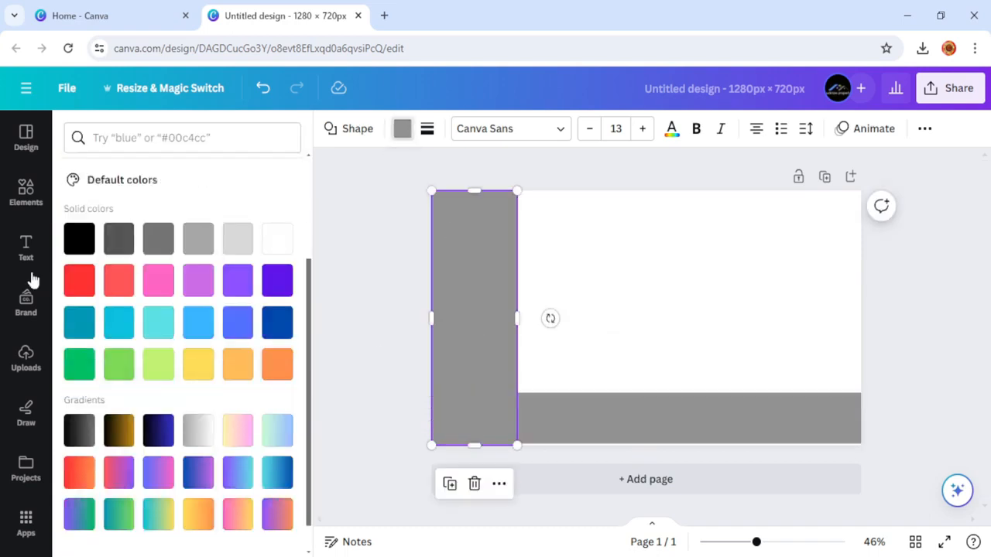
pyautogui.click(72, 285)
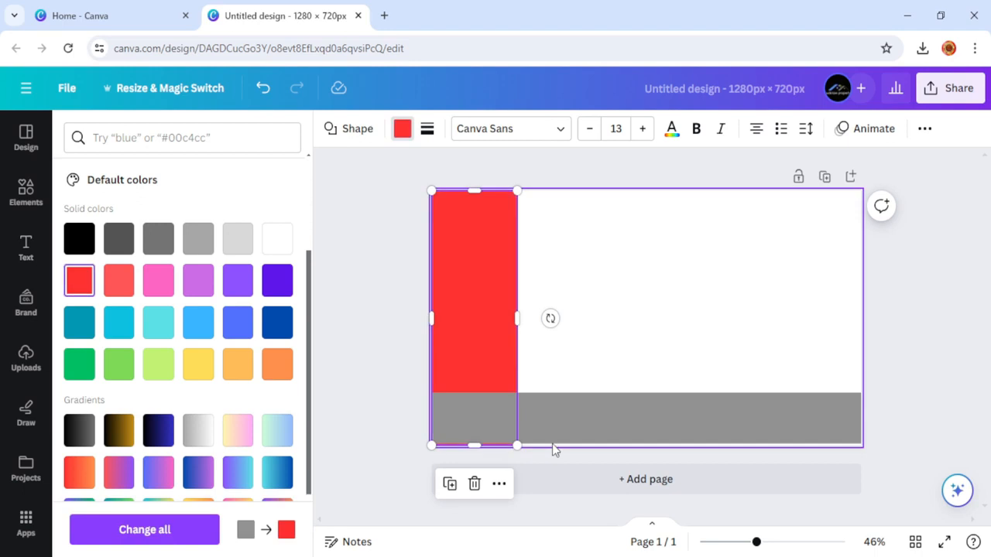
pyautogui.click(554, 418)
pyautogui.click(79, 282)
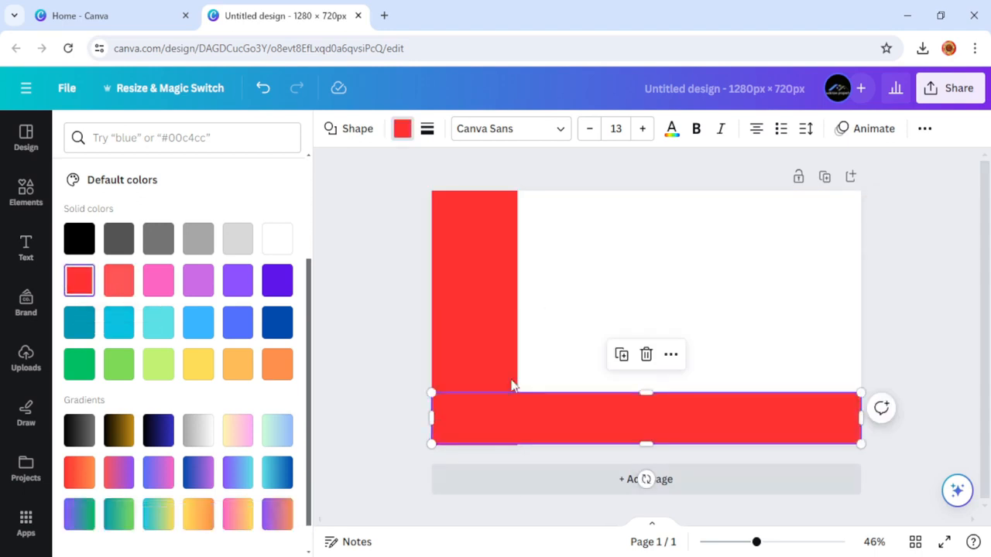
pyautogui.click(395, 320)
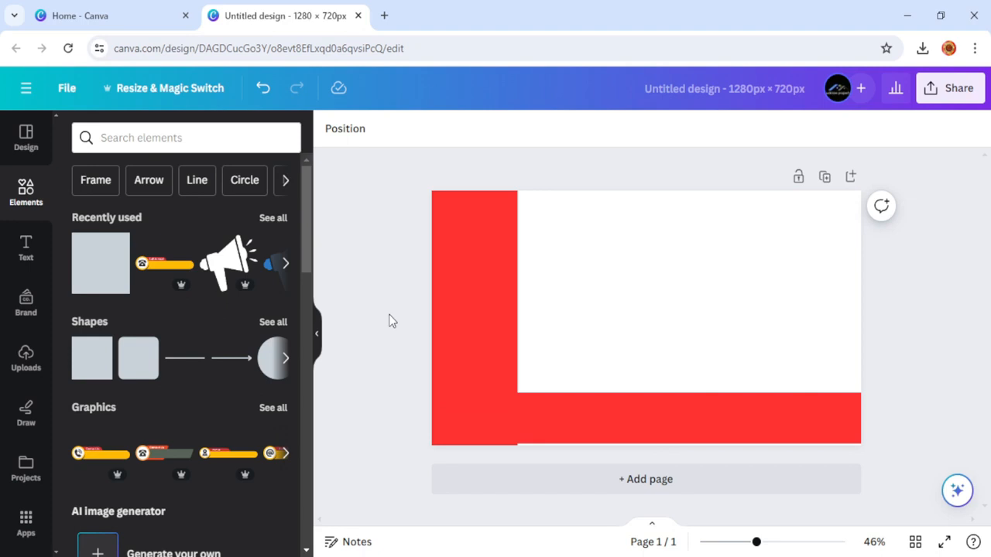
# Extend the left red bar down so it overlaps the bottom red bar.
pyautogui.click(457, 350)
pyautogui.click(570, 417)
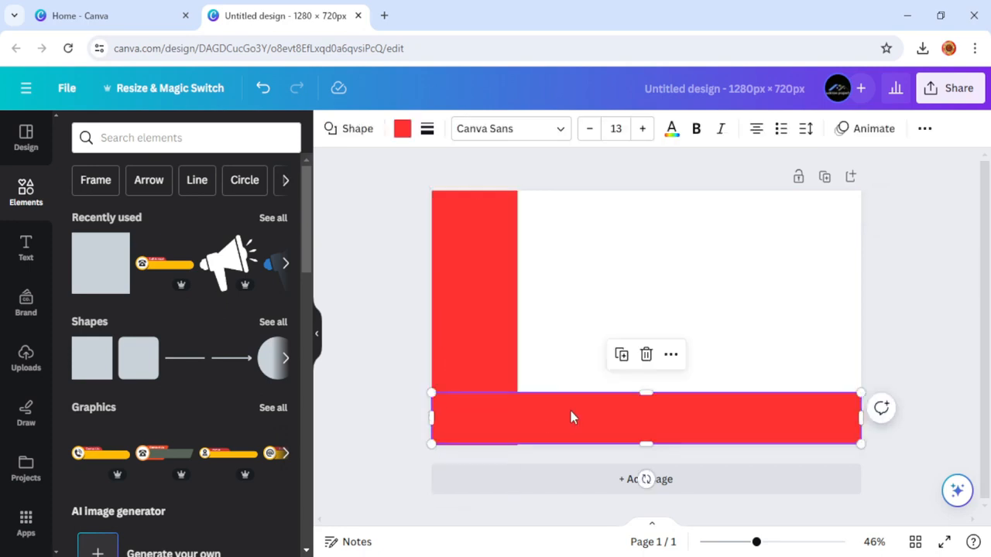
pyautogui.click(475, 348)
pyautogui.moveTo(474, 393); pyautogui.dragTo(476, 442)
pyautogui.click(398, 305)
pyautogui.click(436, 279)
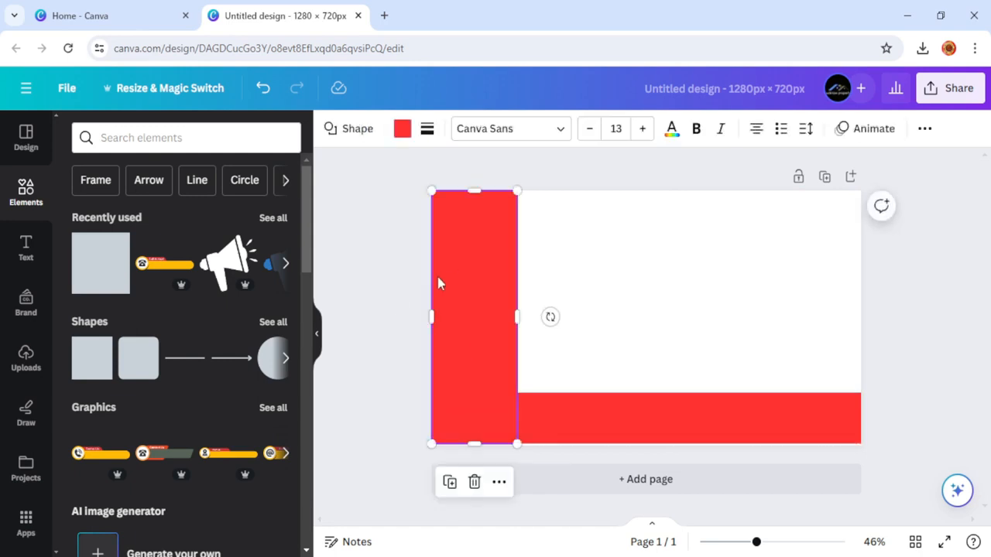
pyautogui.click(27, 359)
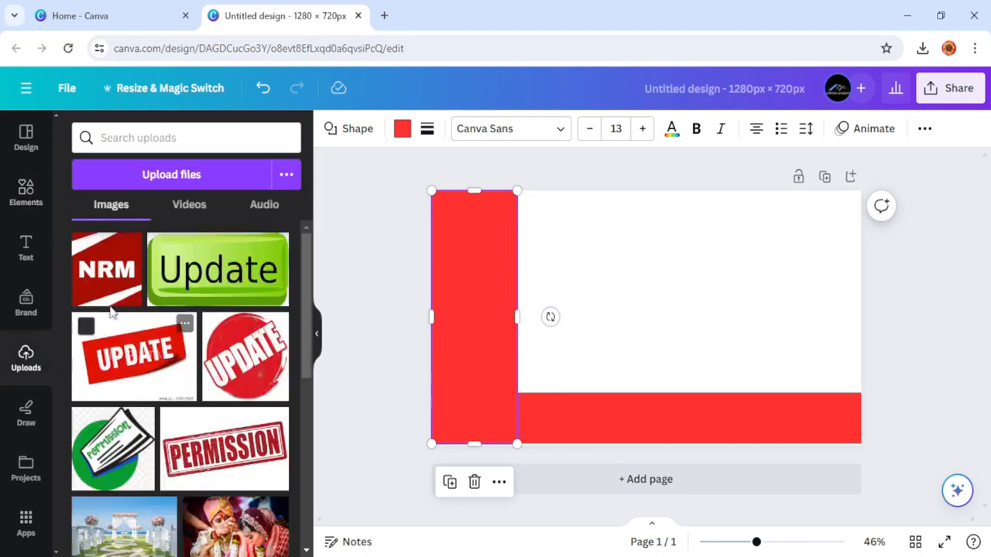
# Add the NRM logo from Uploads and fit it across the top of the left red bar.
pyautogui.click(113, 275)
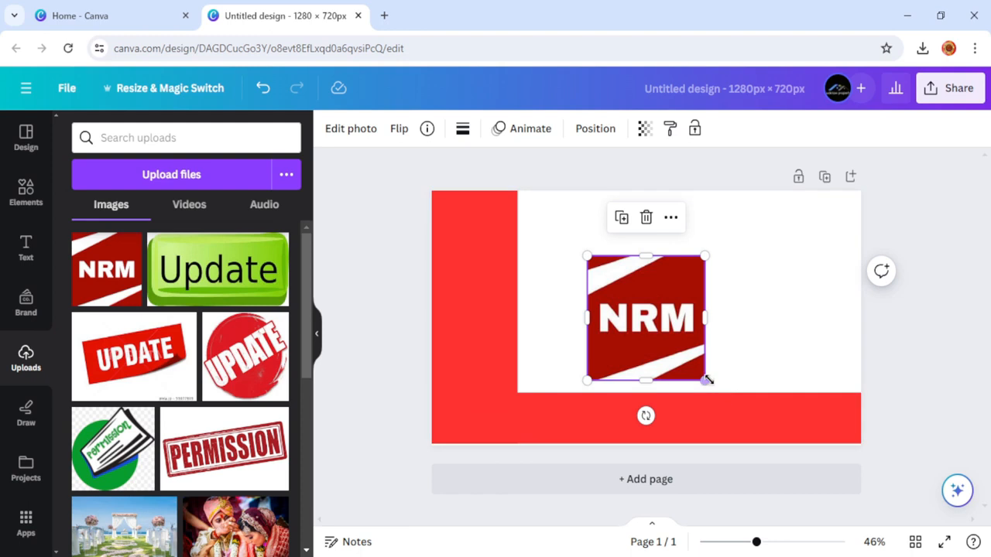
pyautogui.moveTo(694, 374); pyautogui.dragTo(636, 312)
pyautogui.moveTo(604, 267); pyautogui.dragTo(468, 218)
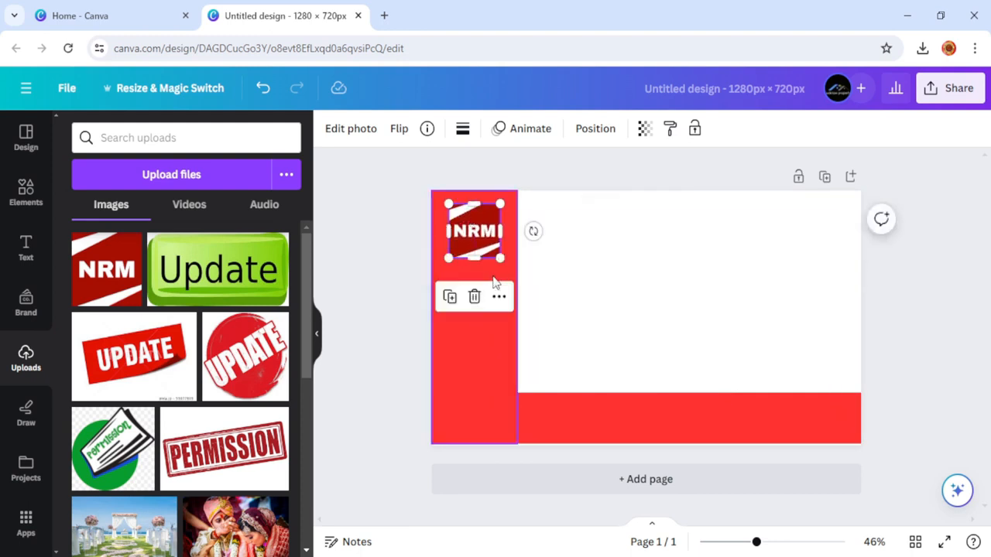
pyautogui.moveTo(501, 260); pyautogui.dragTo(509, 267)
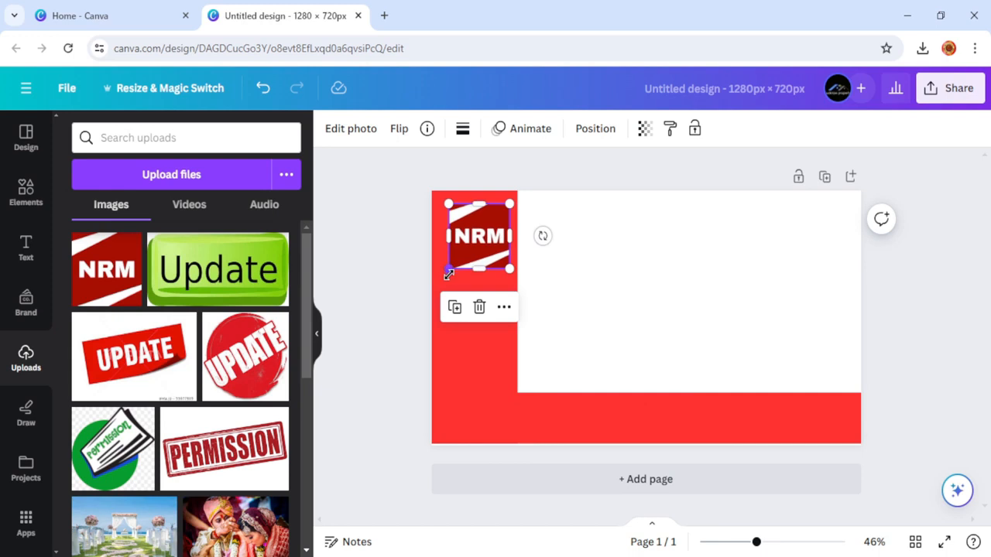
pyautogui.moveTo(449, 268); pyautogui.dragTo(446, 278)
pyautogui.moveTo(460, 237); pyautogui.dragTo(457, 238)
pyautogui.moveTo(458, 237); pyautogui.dragTo(458, 238)
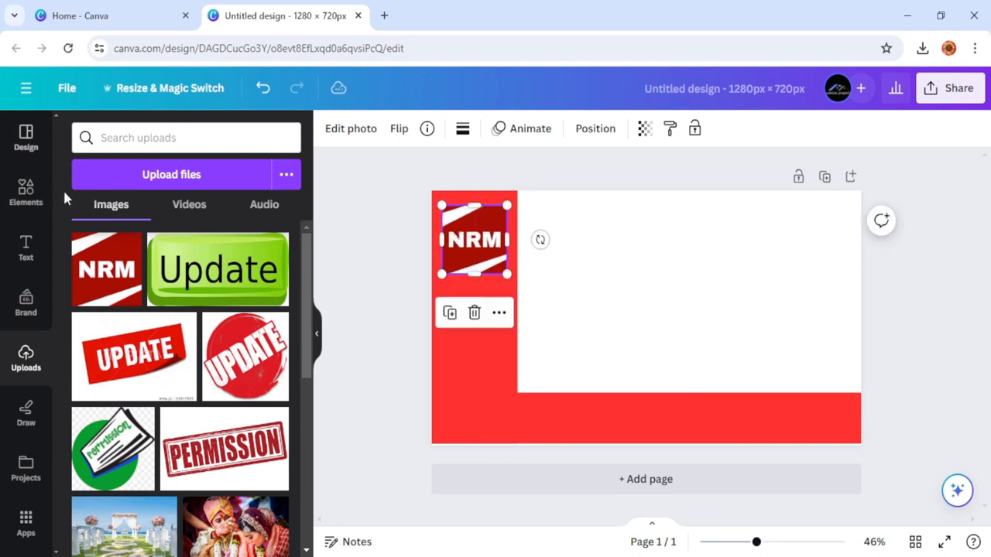
pyautogui.click(23, 199)
pyautogui.click(159, 139)
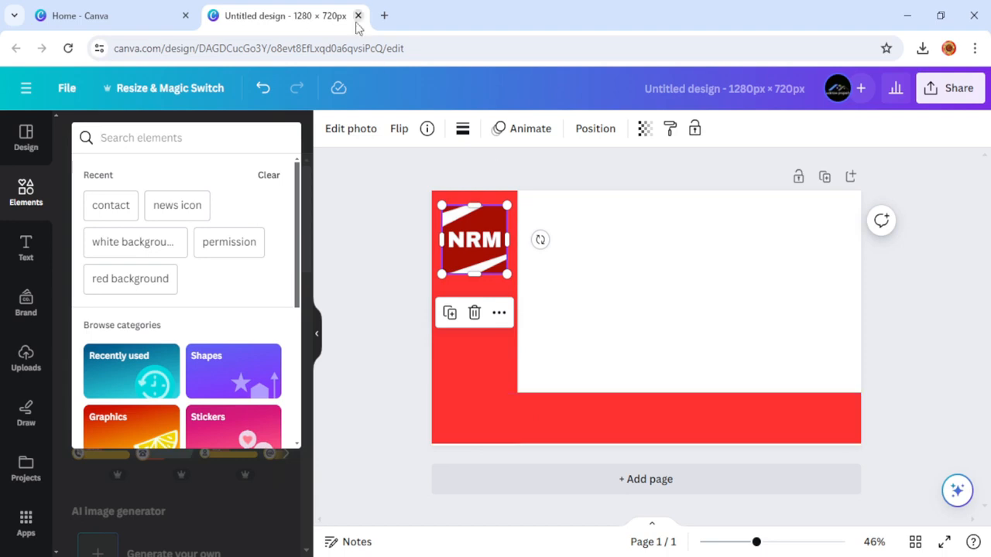
# Open Google Translate in a new Chrome tab with Hindi as the source language.
pyautogui.click(384, 15)
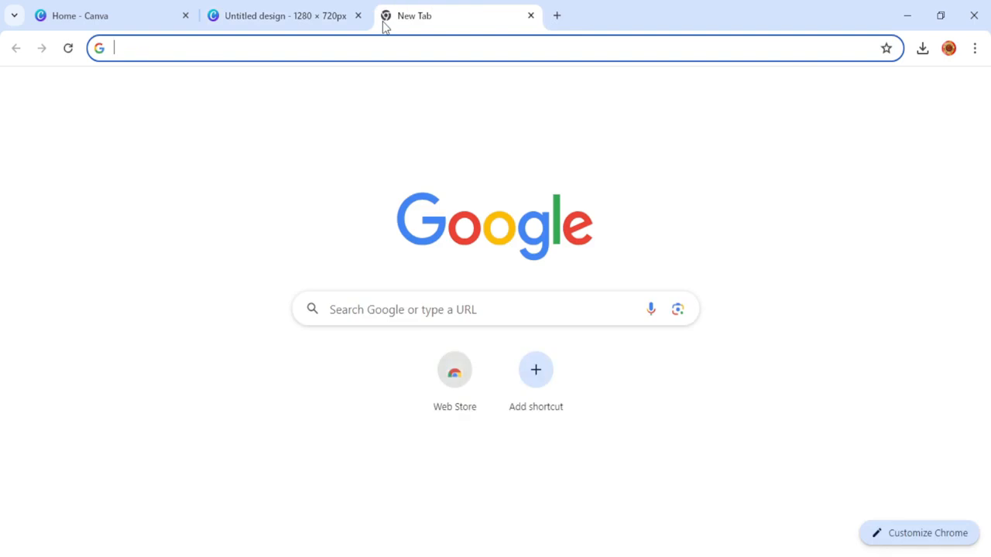
pyautogui.write('googl')
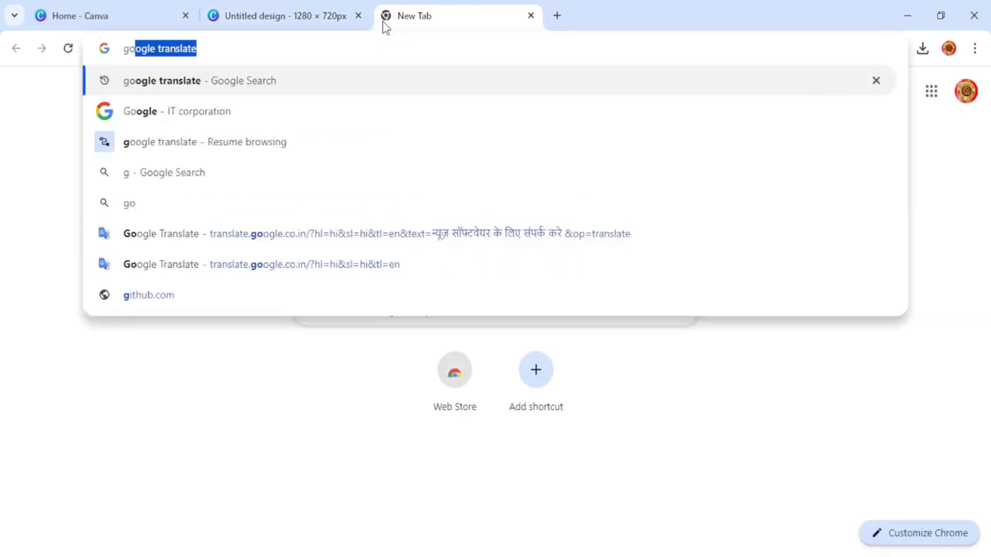
pyautogui.click(168, 87)
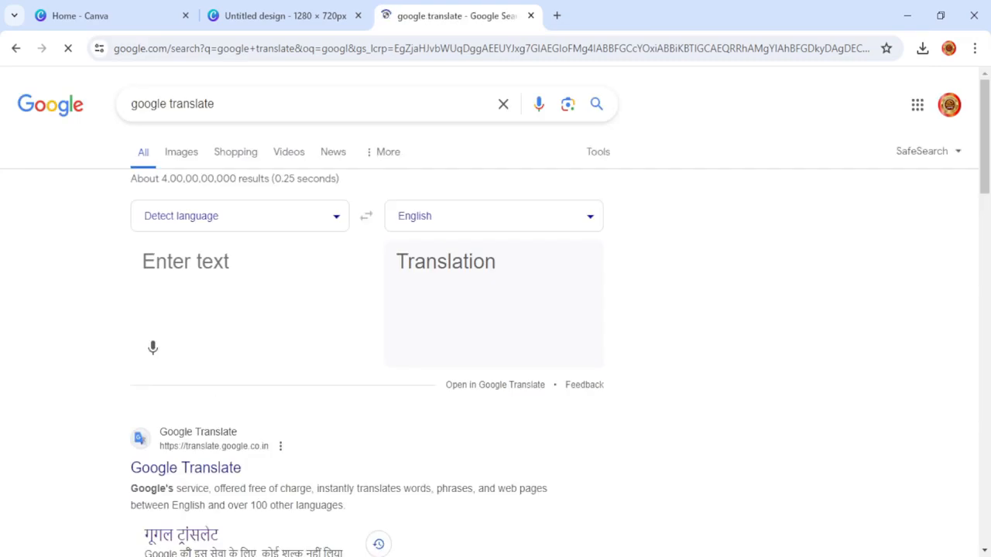
pyautogui.click(198, 536)
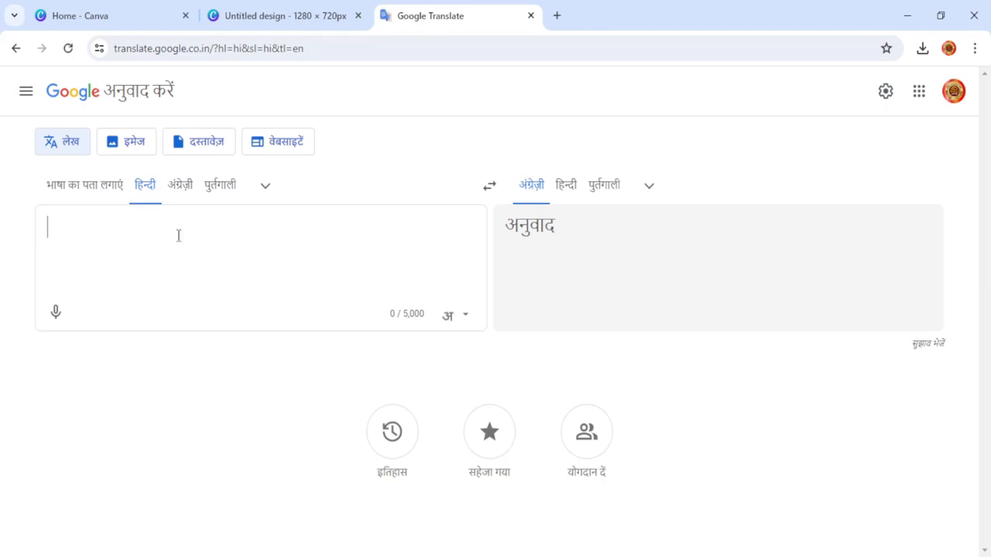
# Transliterate 'news editing software ke liye sampark kare' into Hindi and select the phrase for copying.
pyautogui.write('news ')
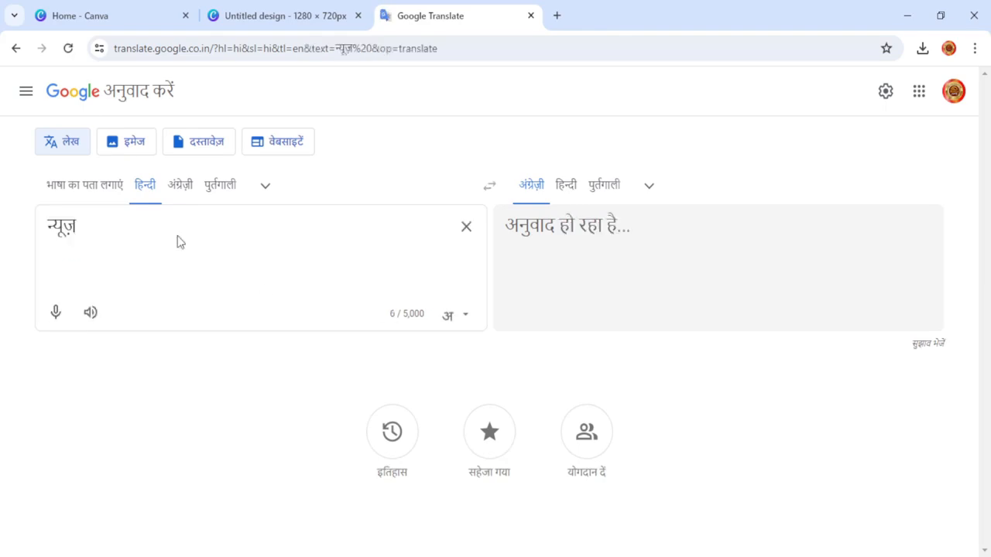
pyautogui.write('editing ')
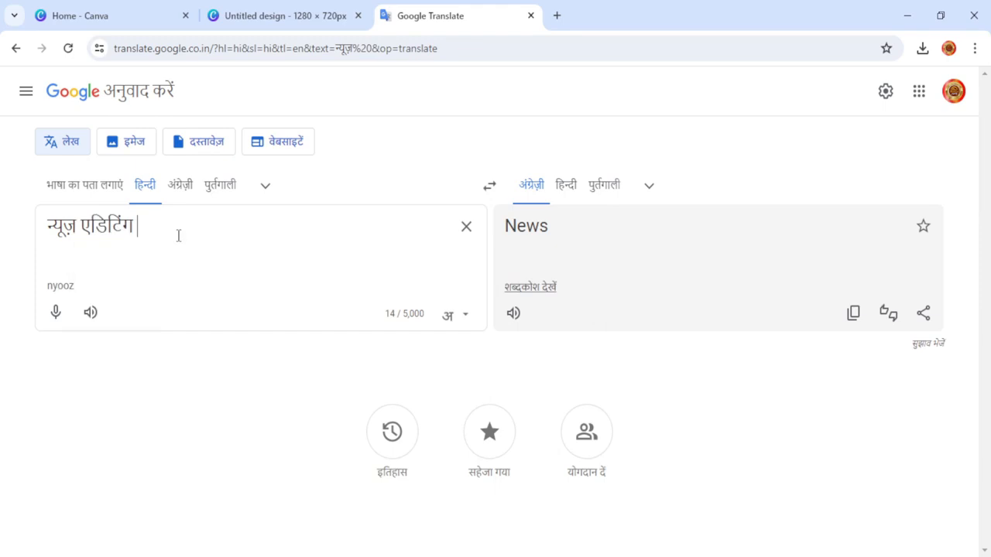
pyautogui.write('software ')
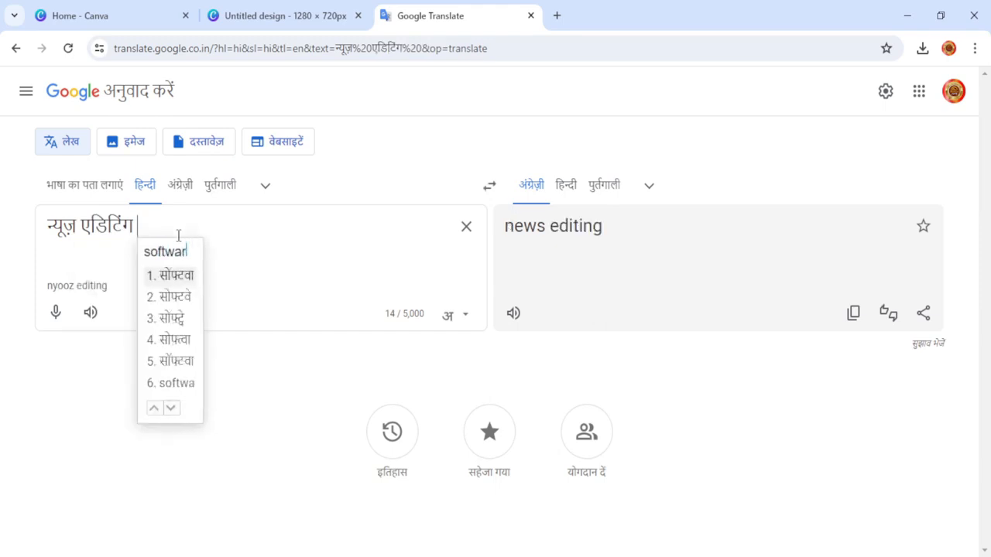
pyautogui.write('ke liy')
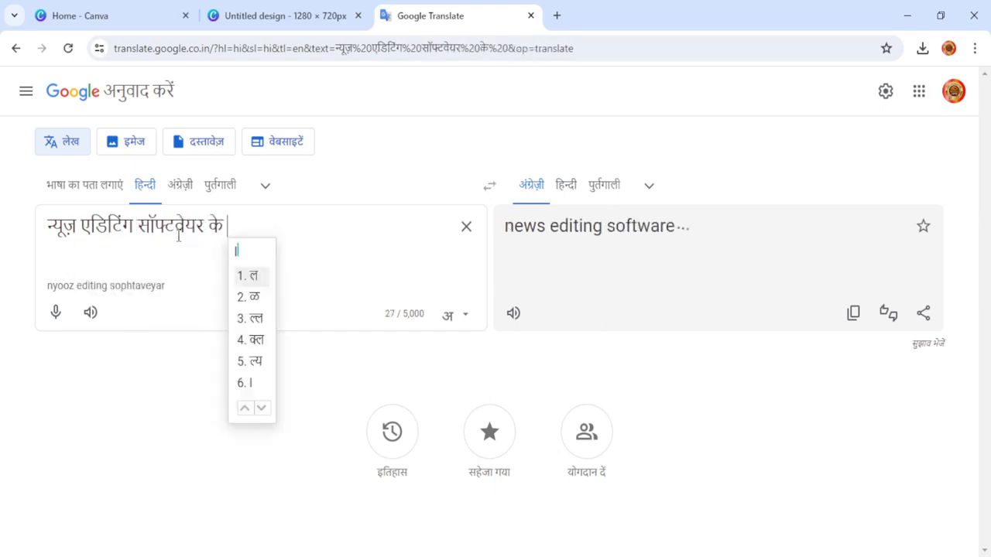
pyautogui.write('e sampark')
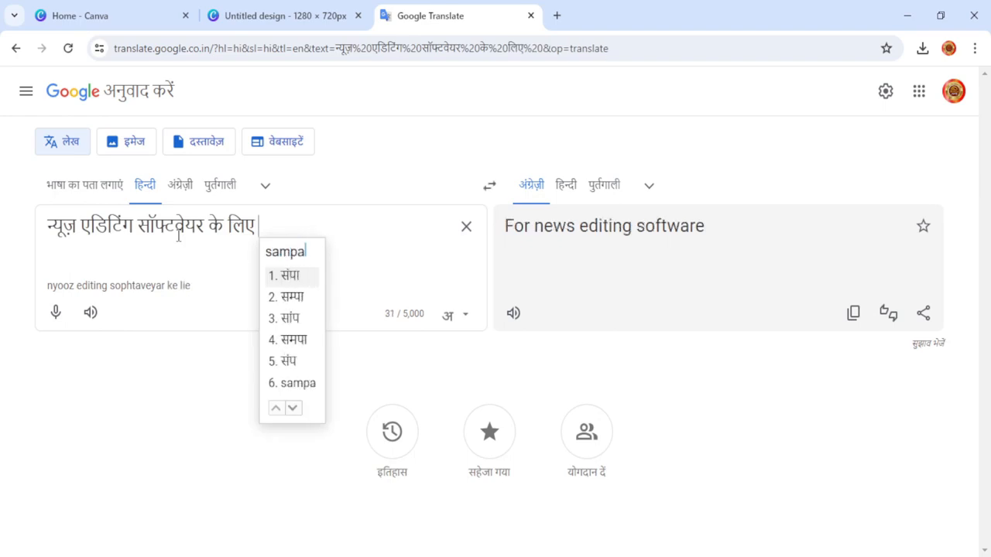
pyautogui.write(' kare')
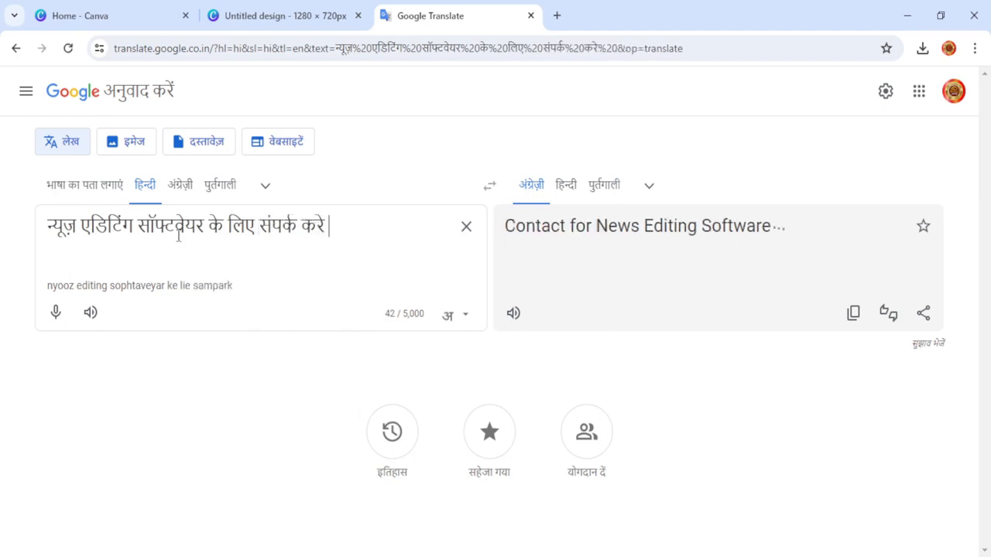
pyautogui.moveTo(334, 232); pyautogui.dragTo(48, 226)
pyautogui.hotkey('ctrl', 'c')
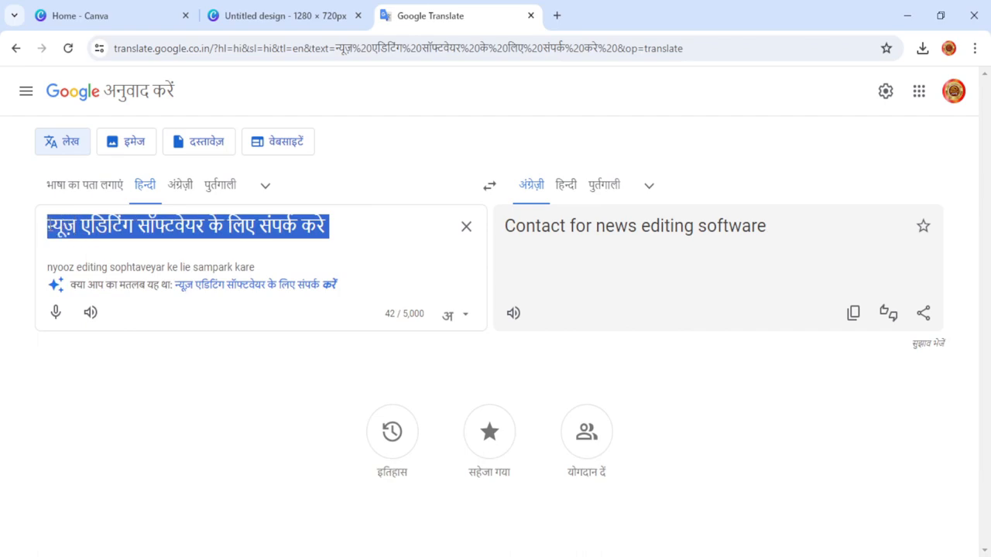
pyautogui.click(326, 16)
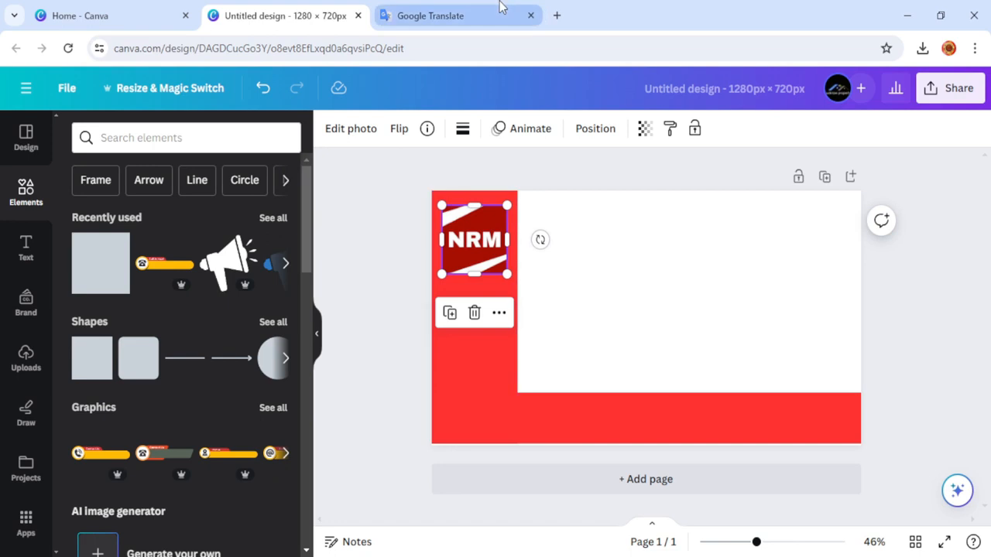
# Paste the Hindi phrase into a heading, widen it to one line, and place it on the bottom red bar.
pyautogui.click(26, 257)
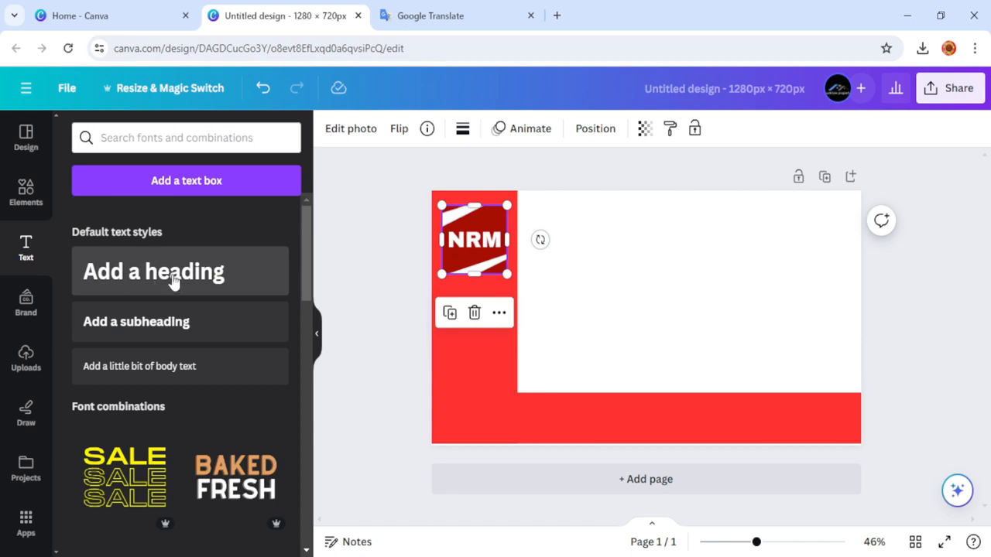
pyautogui.moveTo(178, 282); pyautogui.dragTo(455, 354)
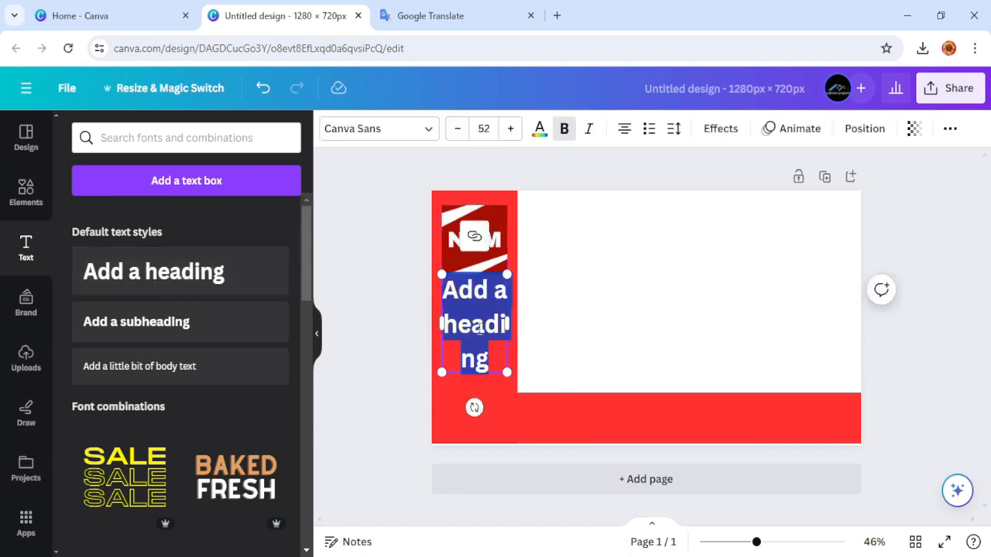
pyautogui.hotkey('ctrl', 'v')
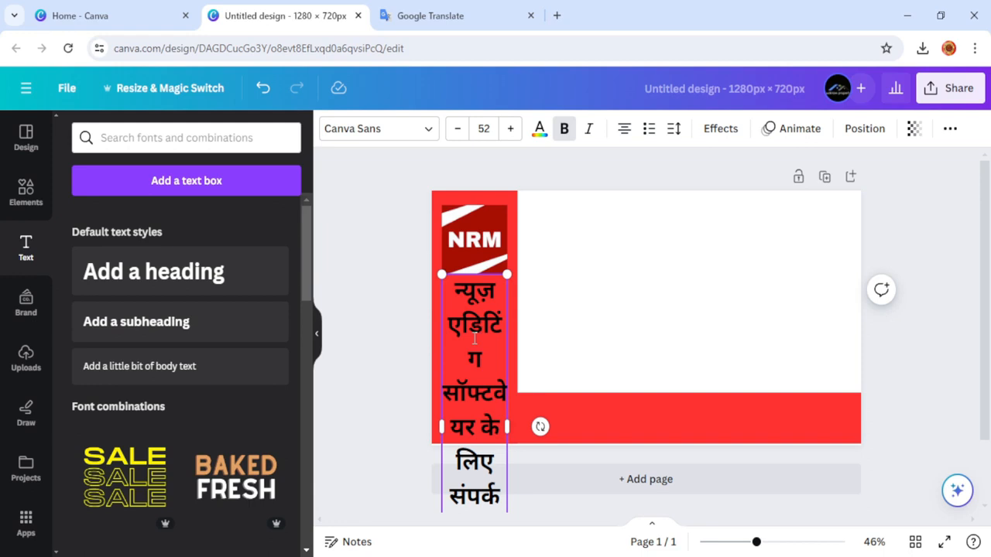
pyautogui.moveTo(508, 426); pyautogui.dragTo(819, 381)
pyautogui.click(354, 292)
pyautogui.moveTo(550, 289); pyautogui.dragTo(562, 419)
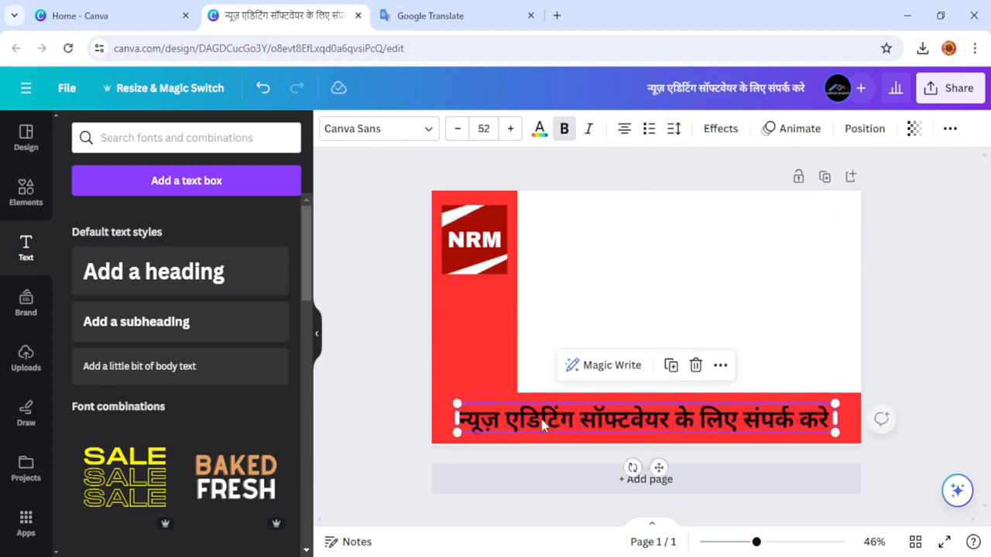
pyautogui.click(398, 132)
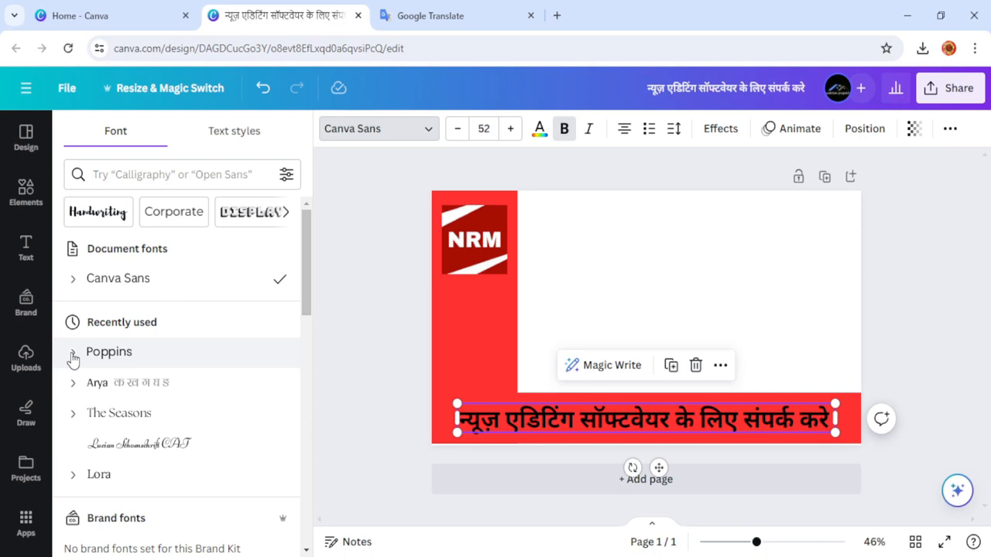
# Set the Hindi contact line to Poppins ExtraBold.
pyautogui.click(72, 356)
pyautogui.scroll(-3, 97, 460)
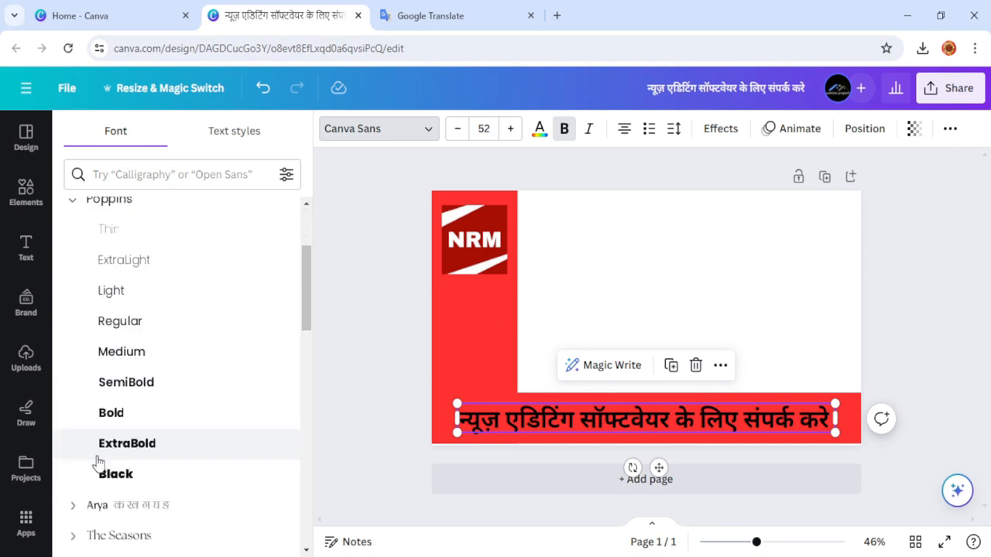
pyautogui.click(143, 457)
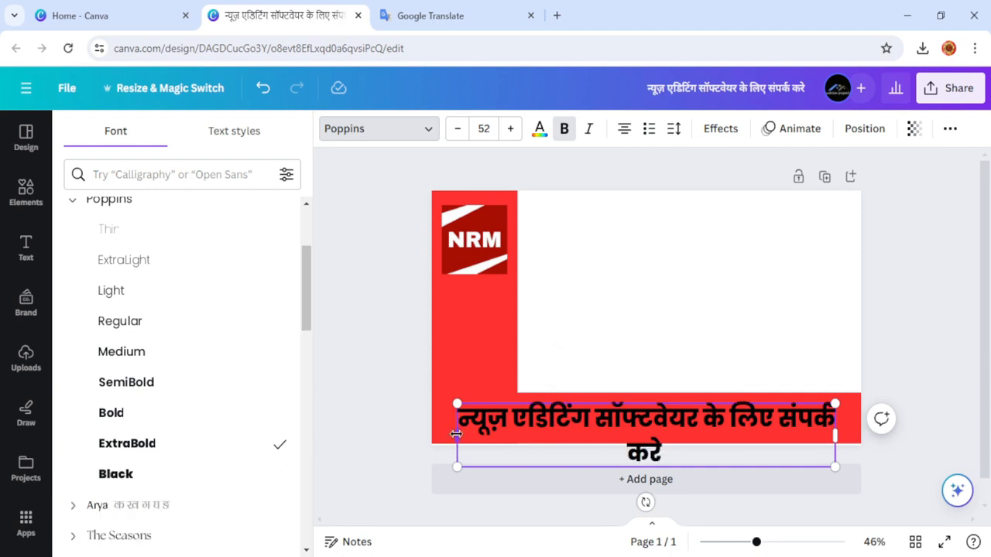
# Widen the Hindi text box and reduce the font size to 49.
pyautogui.moveTo(450, 435); pyautogui.dragTo(410, 433)
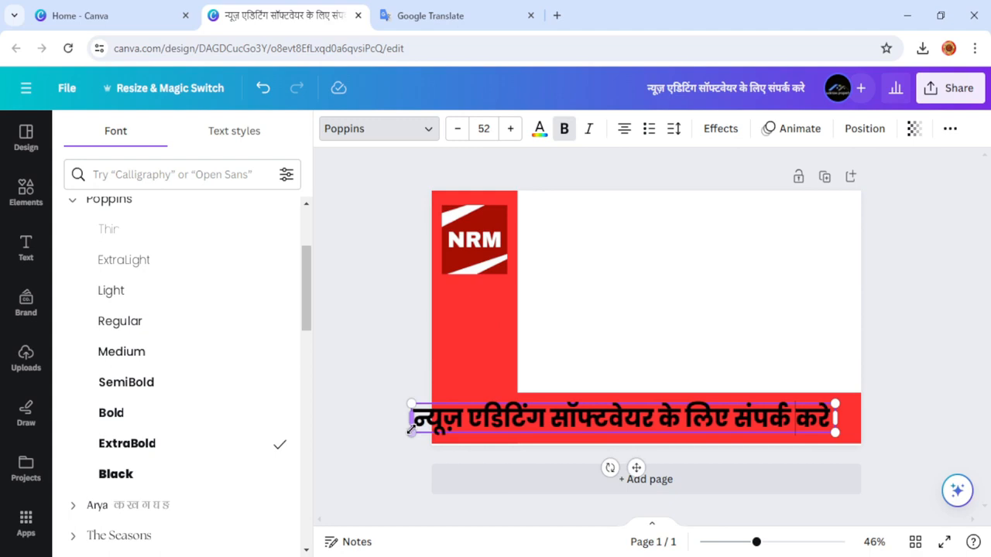
pyautogui.click(458, 133)
pyautogui.click(458, 133)
pyautogui.click(459, 133)
pyautogui.click(379, 374)
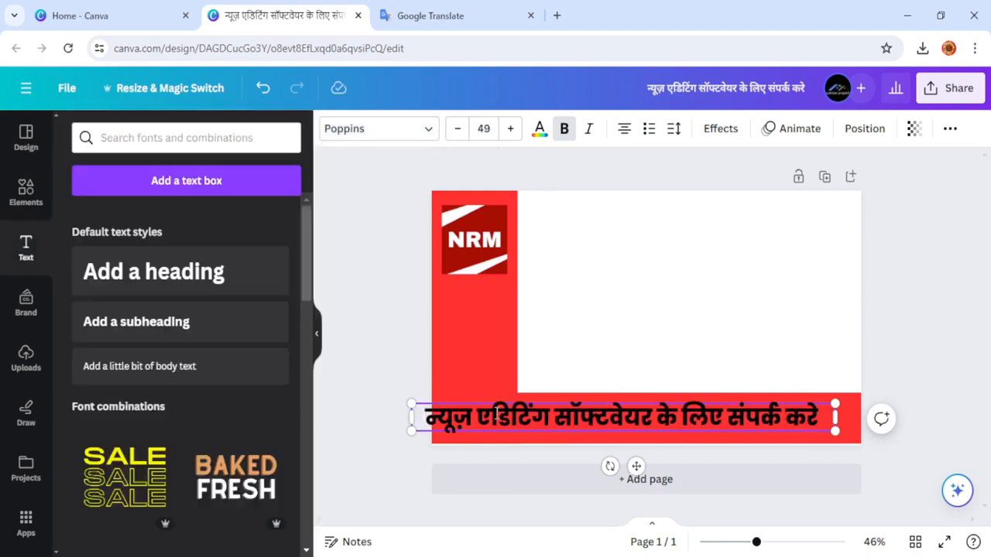
# Undo an accidental move of the red side bar and centre the Hindi text on the red band.
pyautogui.moveTo(508, 418)
pyautogui.mouseDown()
pyautogui.moveTo(491, 409)
pyautogui.moveTo(522, 424)
pyautogui.mouseUp()
pyautogui.click(488, 393)
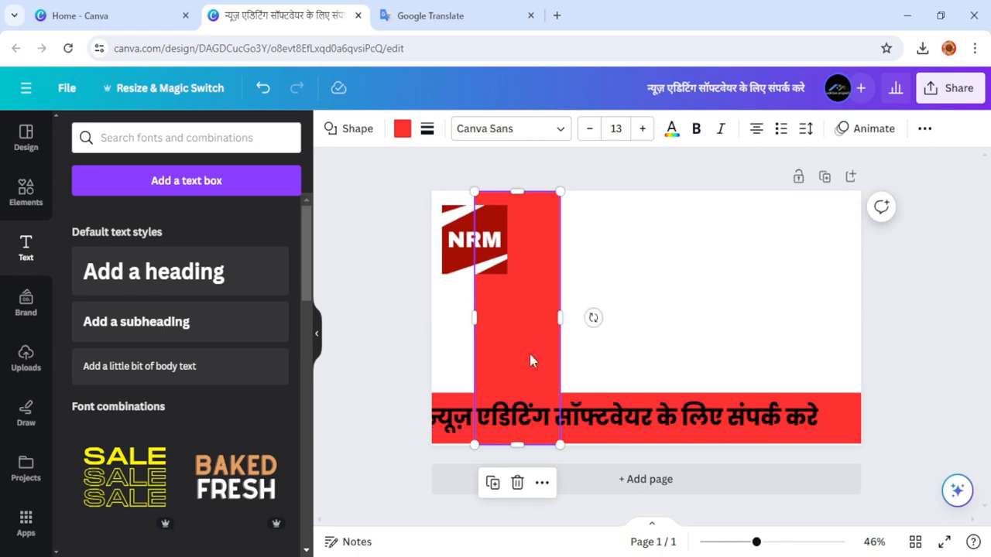
pyautogui.hotkey('ctrl', 'z')
pyautogui.click(385, 336)
pyautogui.click(597, 432)
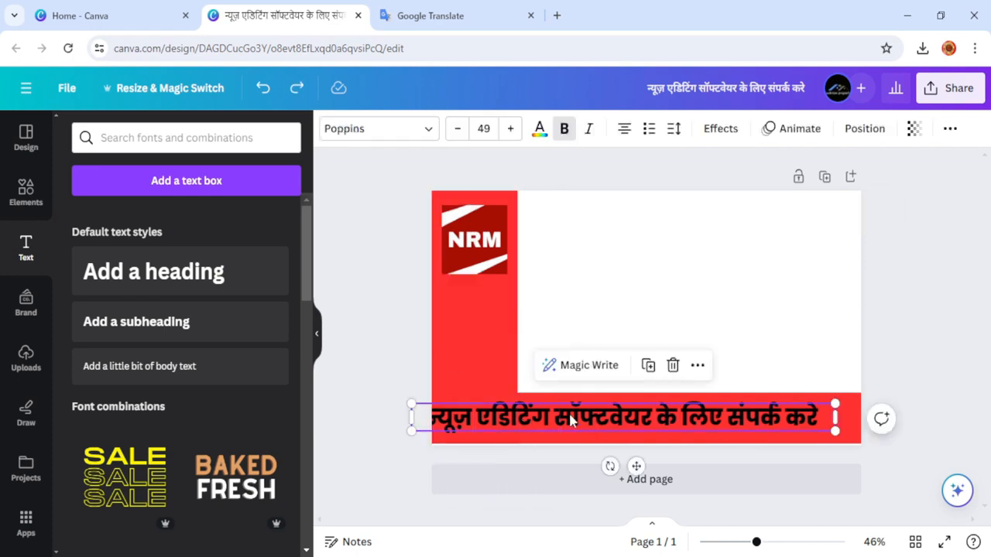
pyautogui.moveTo(568, 411); pyautogui.dragTo(591, 419)
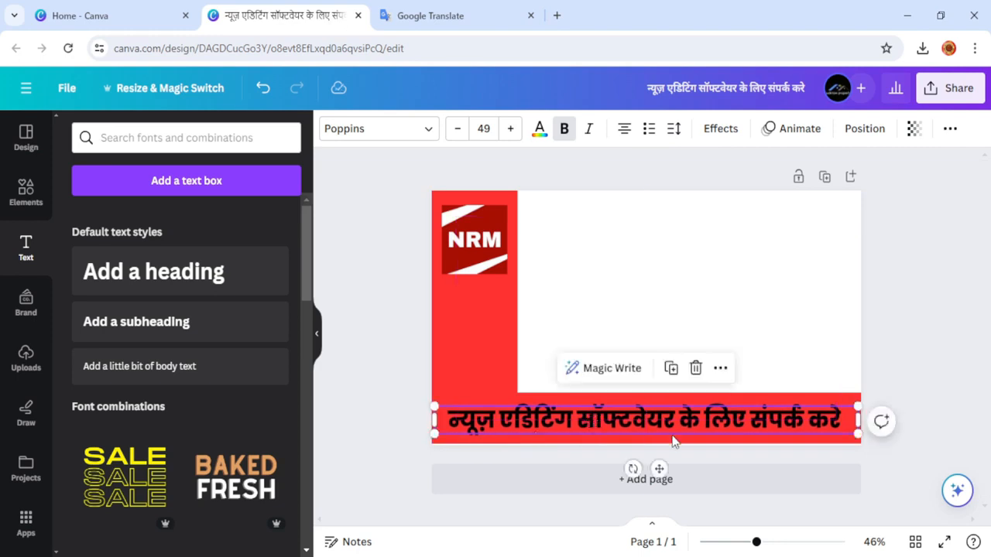
pyautogui.click(427, 367)
# Change the Hindi text colour to white.
pyautogui.click(472, 418)
pyautogui.click(541, 132)
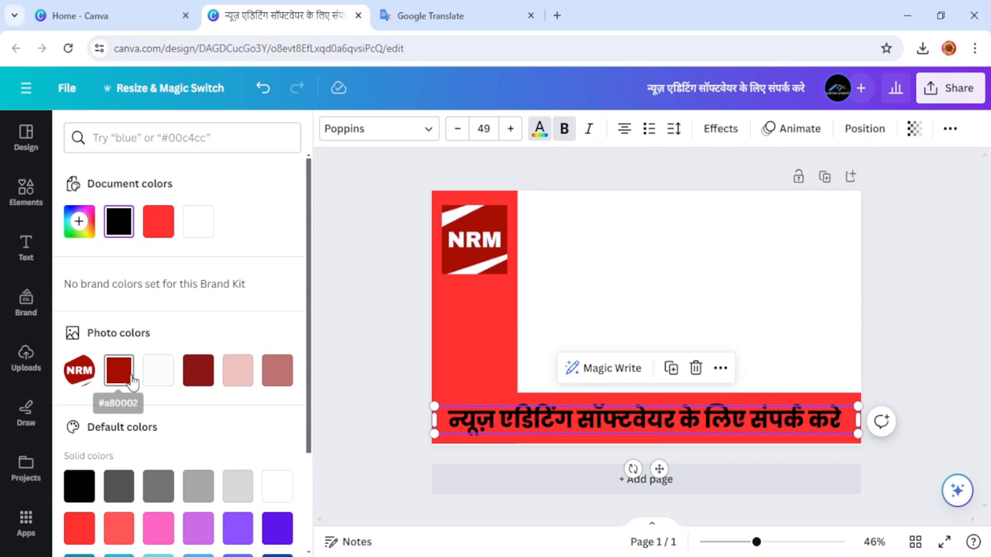
pyautogui.click(285, 500)
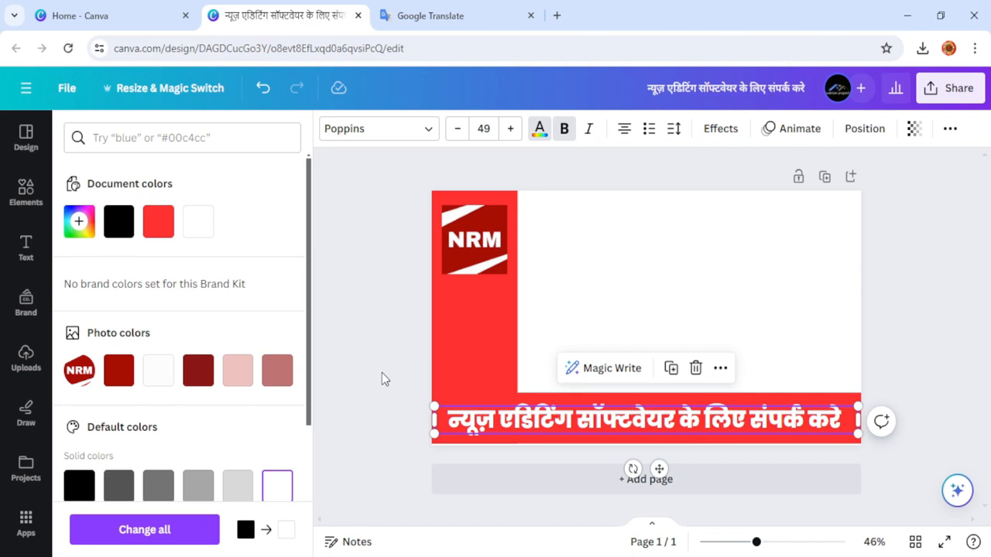
pyautogui.press('Escape')
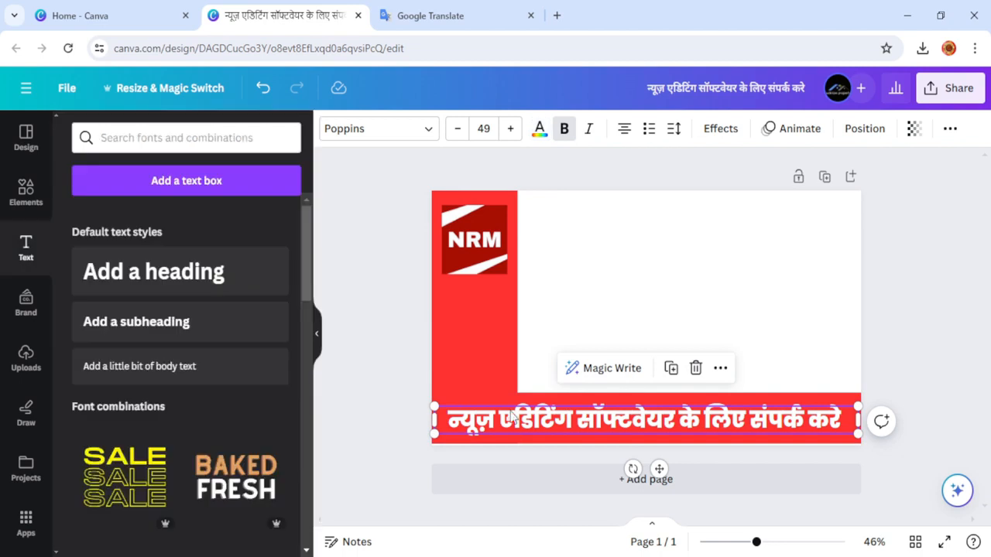
pyautogui.click(371, 359)
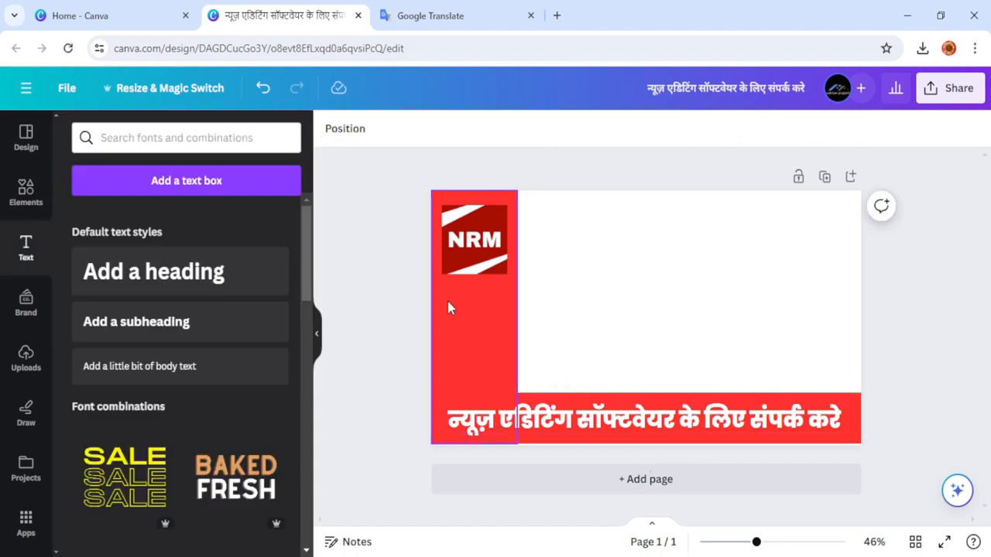
# Rerun the 'news icon' element search and filter the results to Graphics only.
pyautogui.click(24, 372)
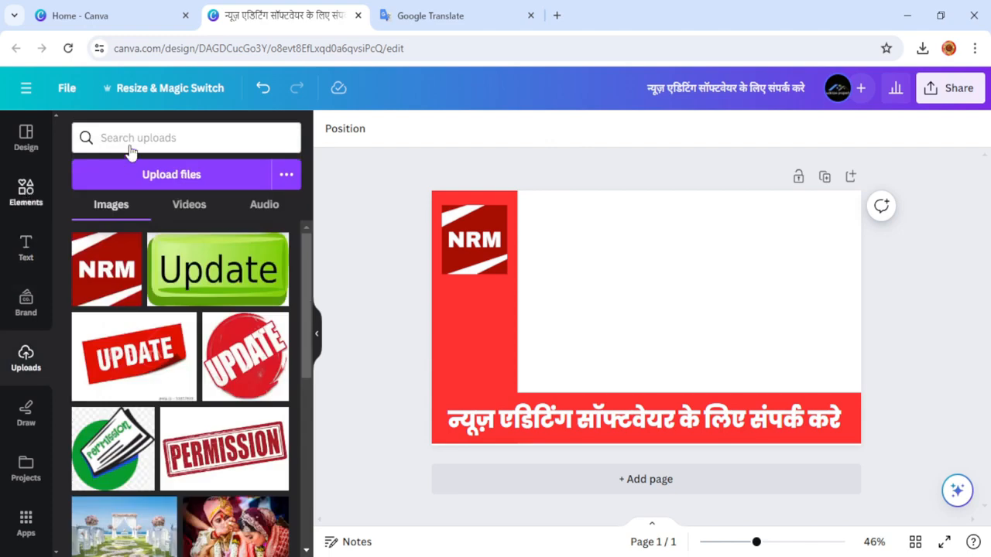
pyautogui.click(31, 193)
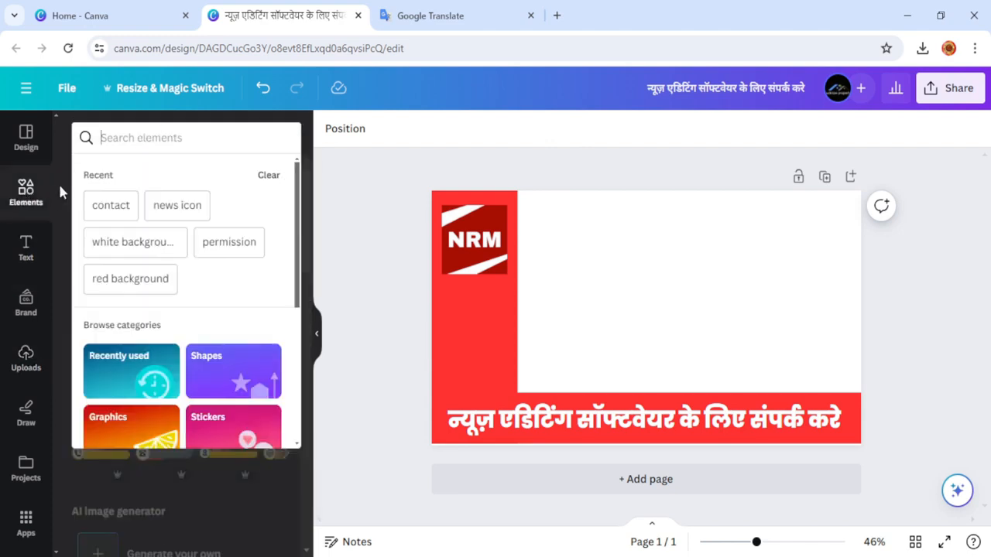
pyautogui.click(177, 207)
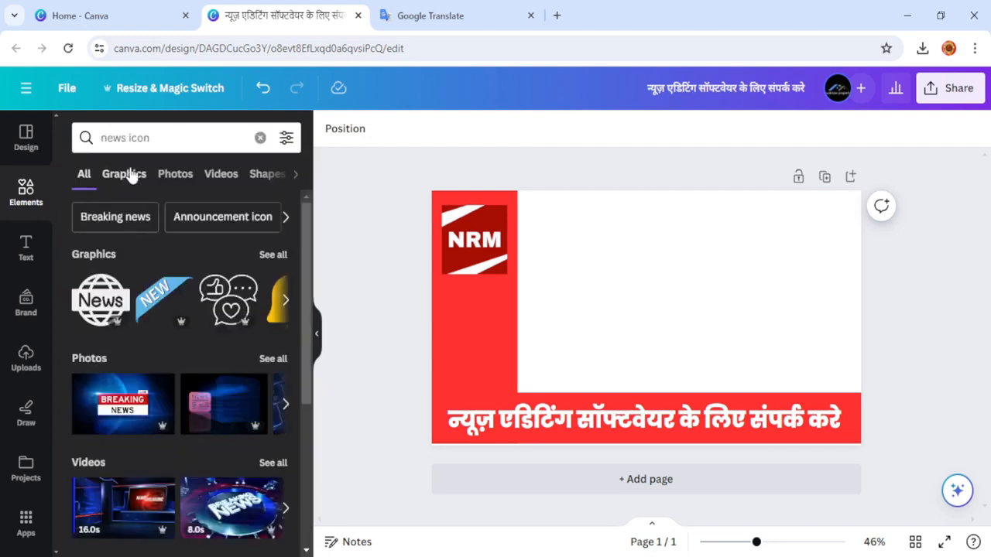
pyautogui.click(125, 173)
pyautogui.scroll(-2, 209, 391)
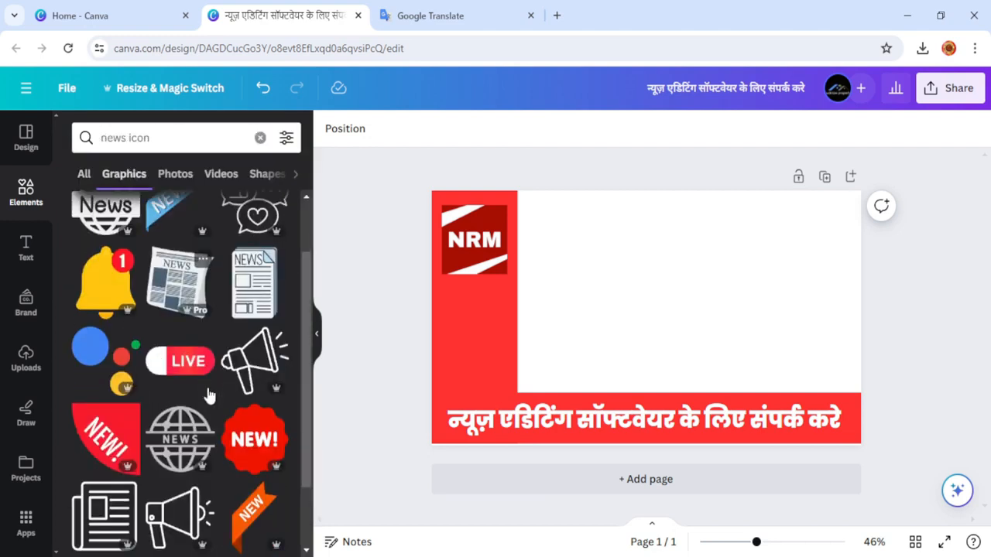
pyautogui.scroll(-5, 239, 387)
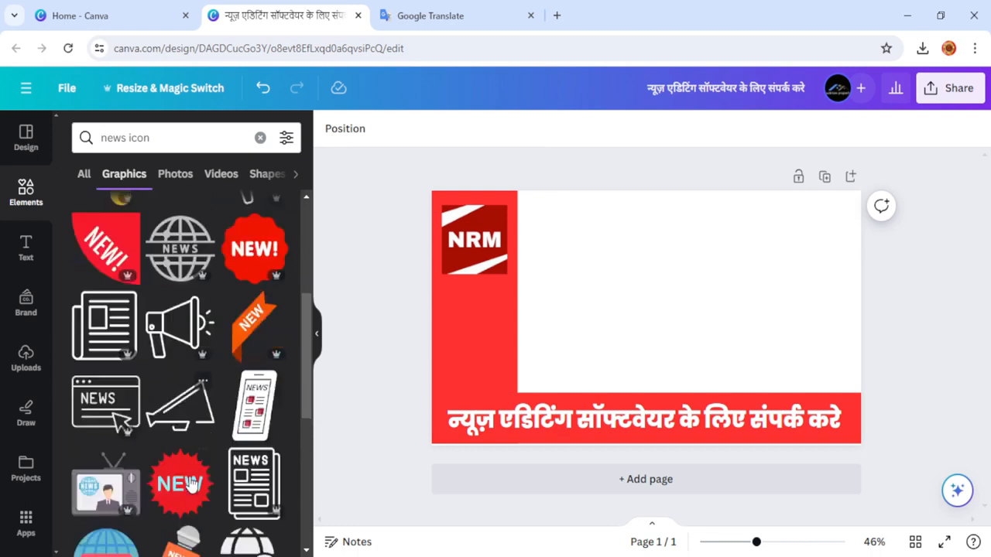
pyautogui.scroll(4, 213, 510)
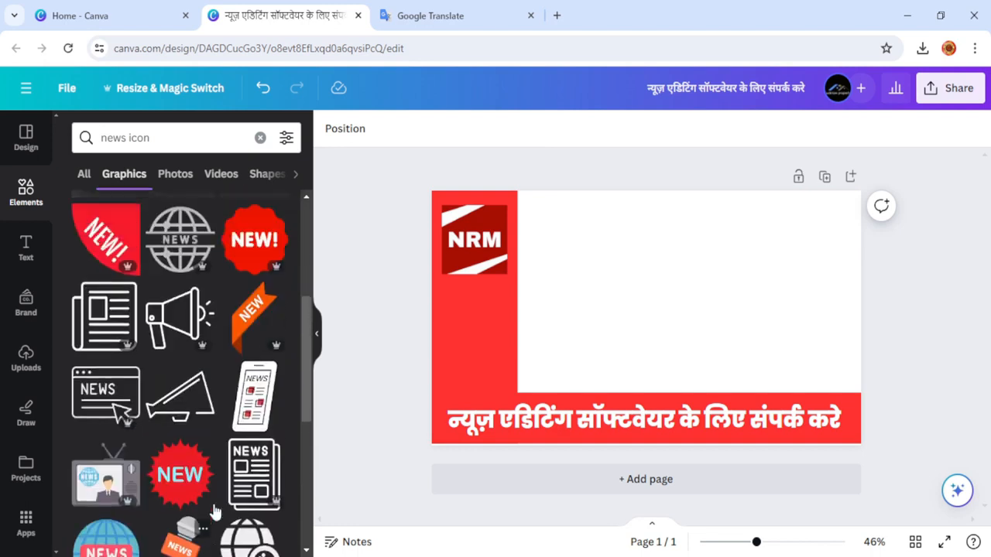
pyautogui.scroll(-1, 213, 514)
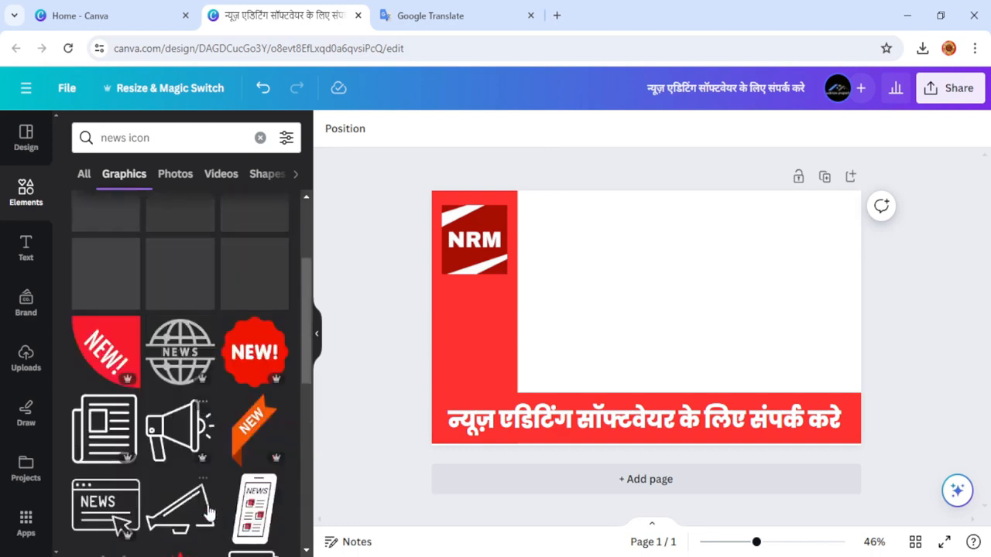
# Place a shrunken, slightly tilted megaphone graphic on the red side bar below the NRM logo.
pyautogui.click(170, 432)
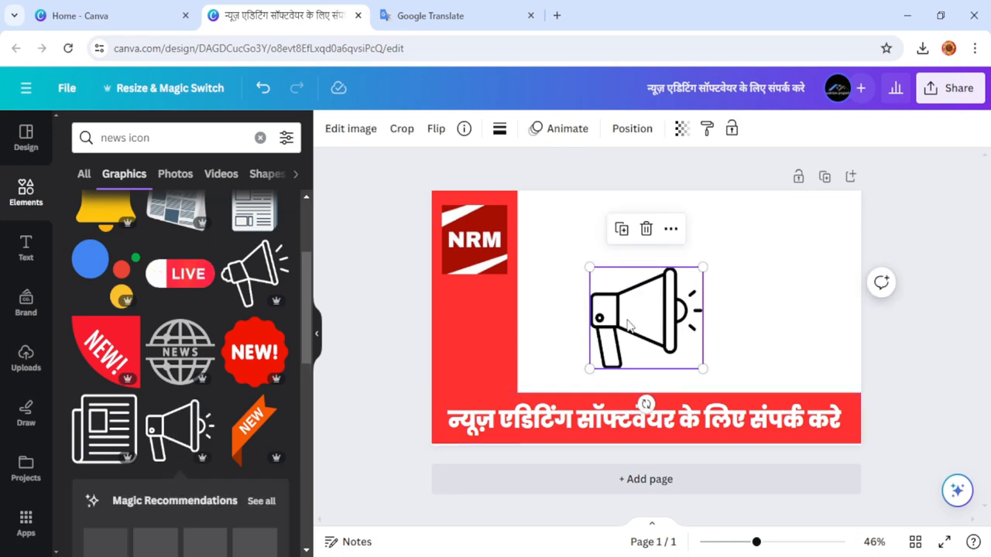
pyautogui.moveTo(649, 315); pyautogui.dragTo(510, 340)
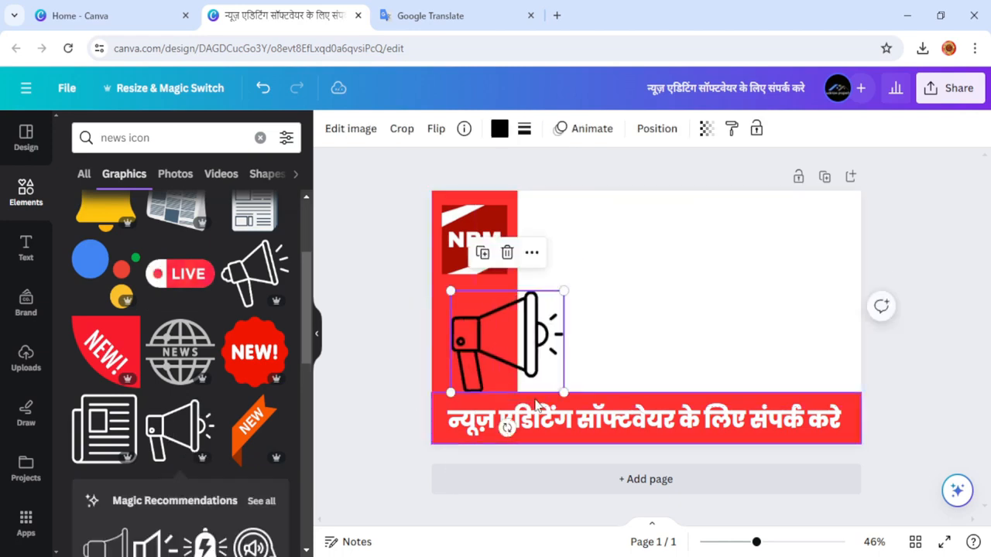
pyautogui.moveTo(564, 393); pyautogui.dragTo(517, 396)
pyautogui.moveTo(468, 321)
pyautogui.mouseDown()
pyautogui.moveTo(449, 332)
pyautogui.moveTo(460, 316)
pyautogui.mouseUp()
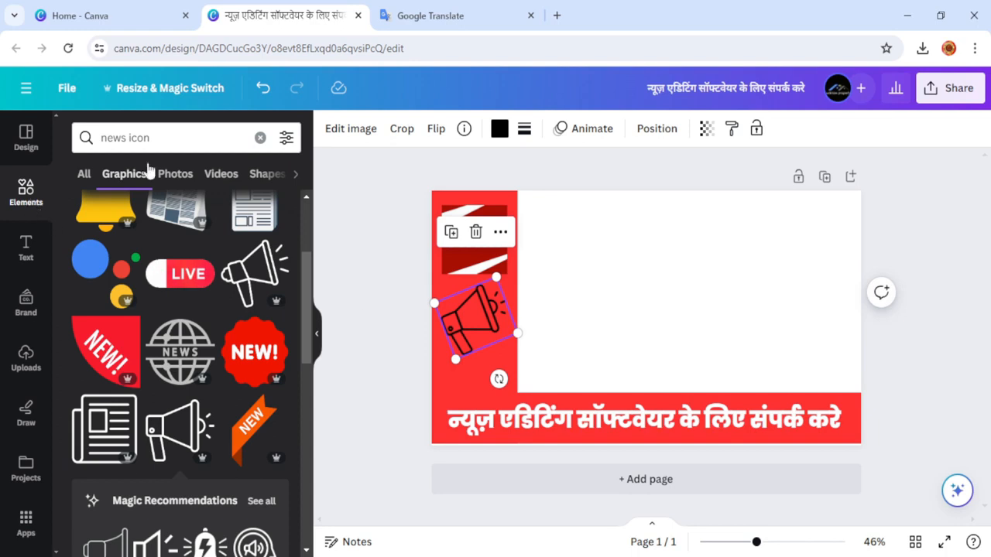
pyautogui.click(170, 138)
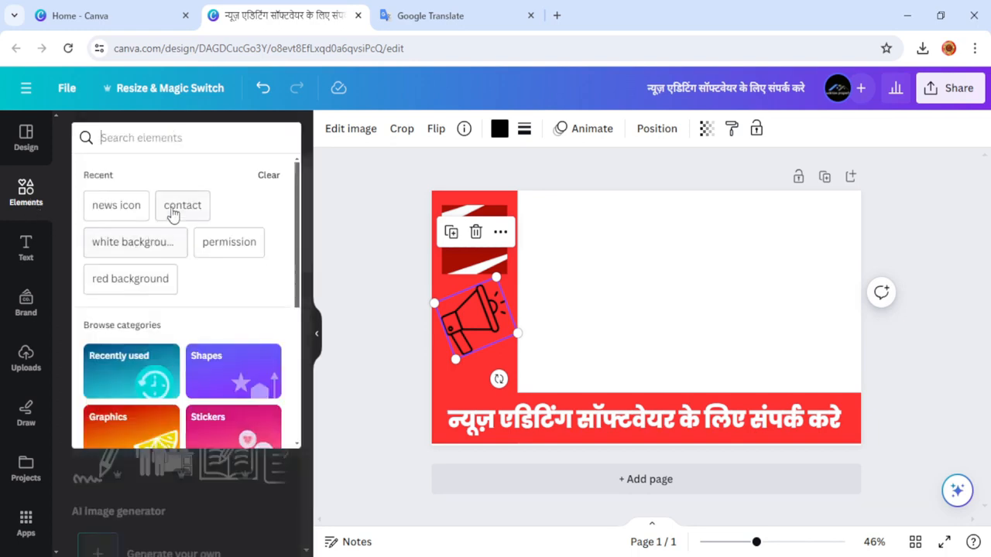
pyautogui.click(182, 206)
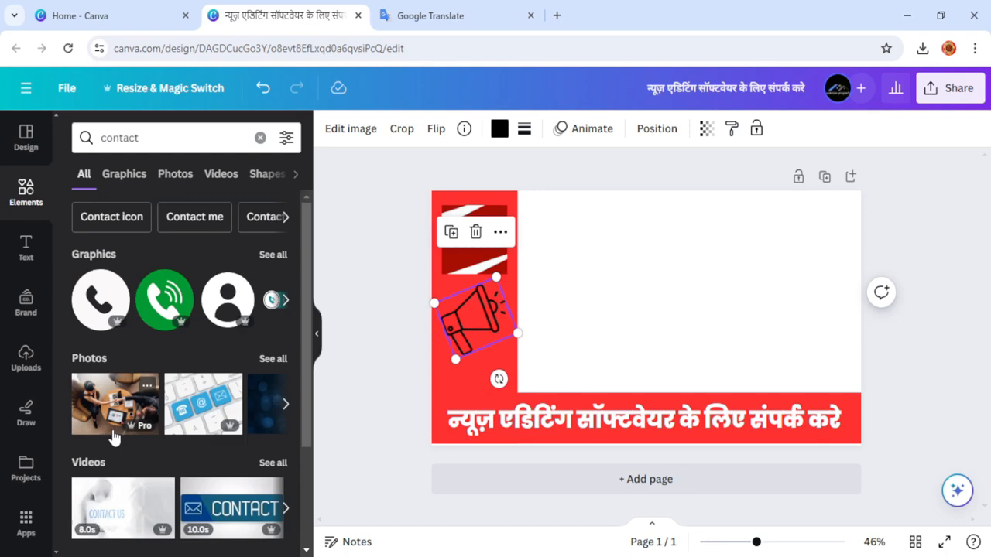
# Add the yellow Call Us Now graphic from 'contact' results, shrink it and place it above the Hindi band.
pyautogui.click(275, 255)
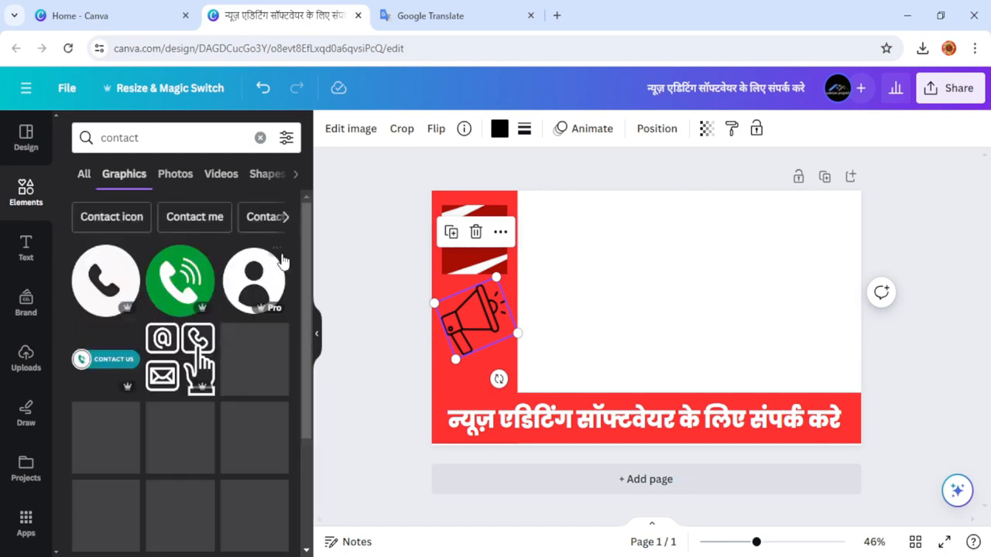
pyautogui.scroll(-4, 182, 395)
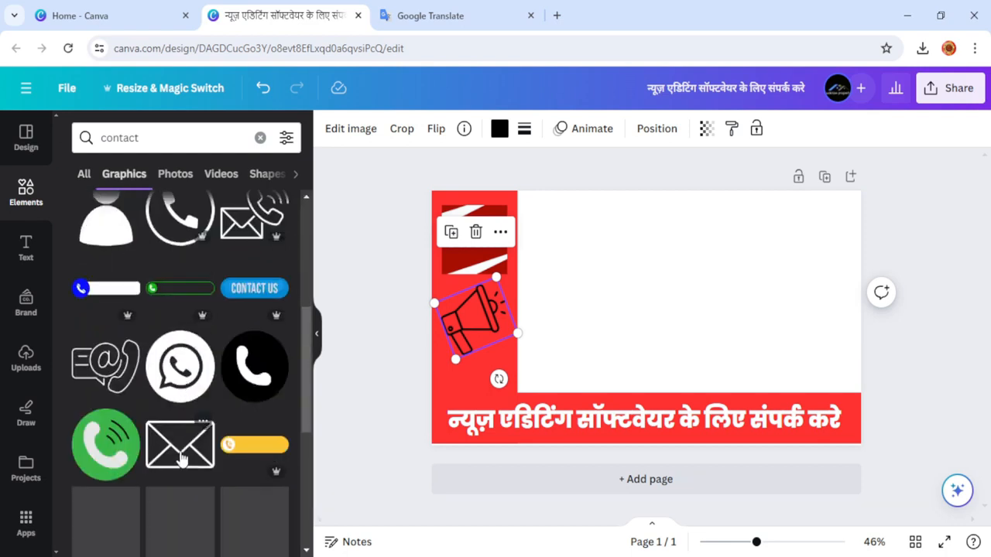
pyautogui.scroll(-5, 183, 426)
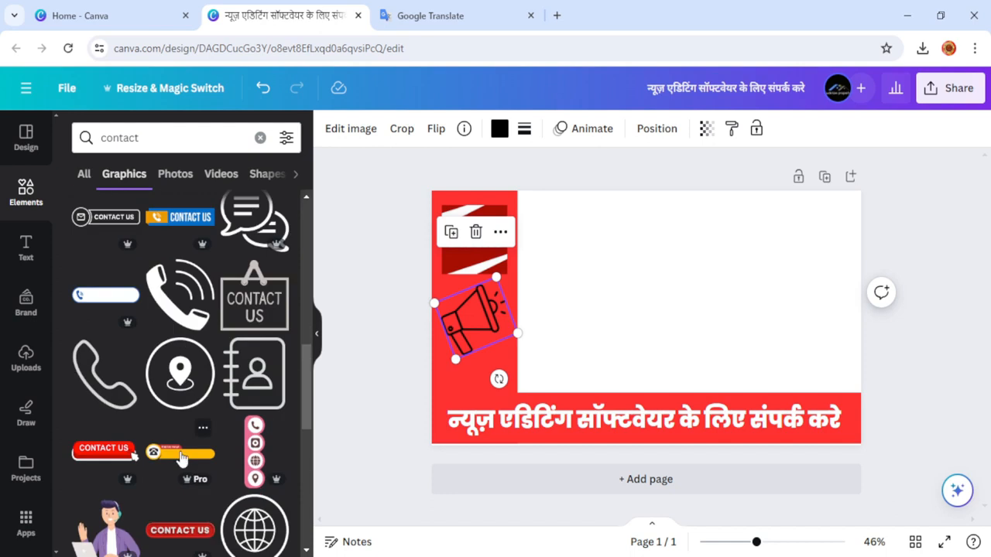
pyautogui.click(185, 456)
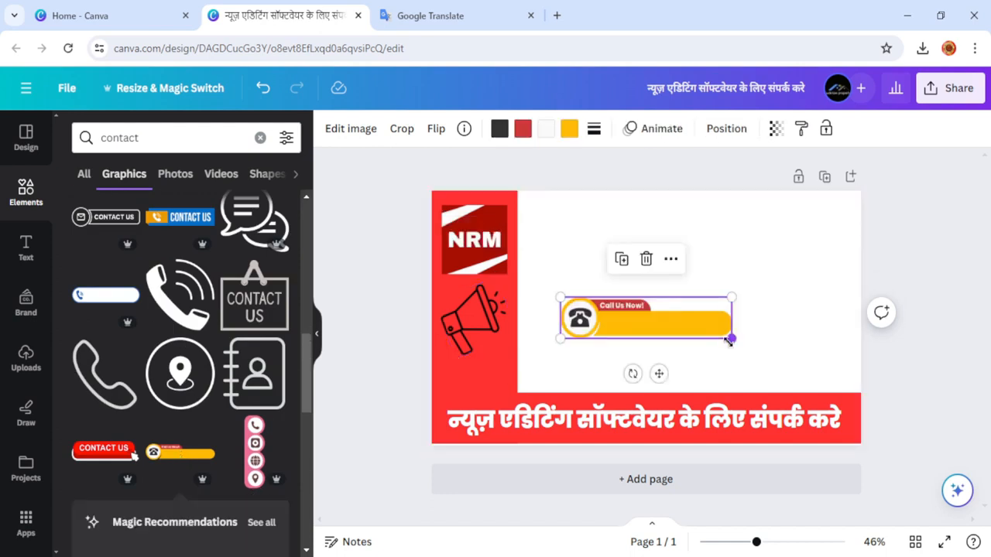
pyautogui.moveTo(730, 338); pyautogui.dragTo(663, 339)
pyautogui.moveTo(621, 311); pyautogui.dragTo(492, 383)
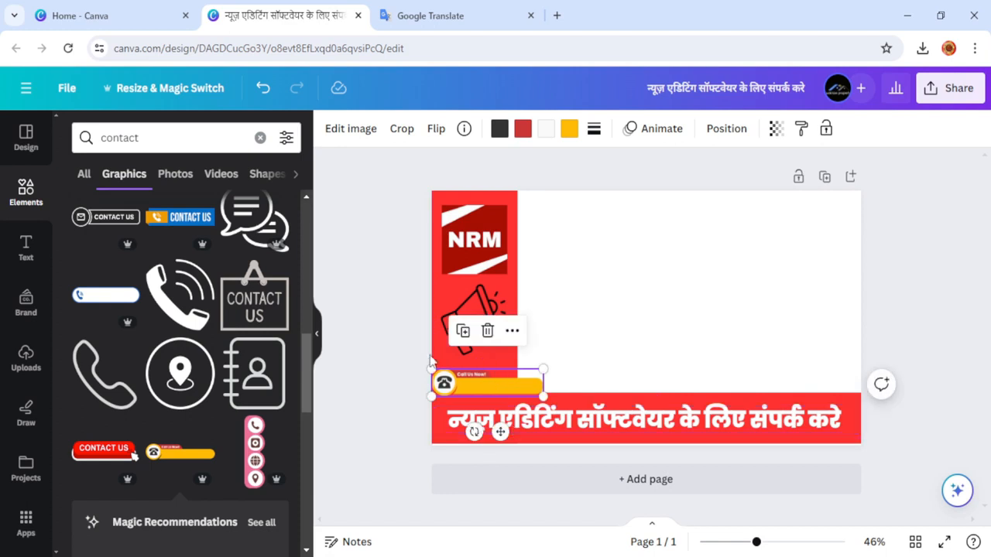
pyautogui.click(25, 247)
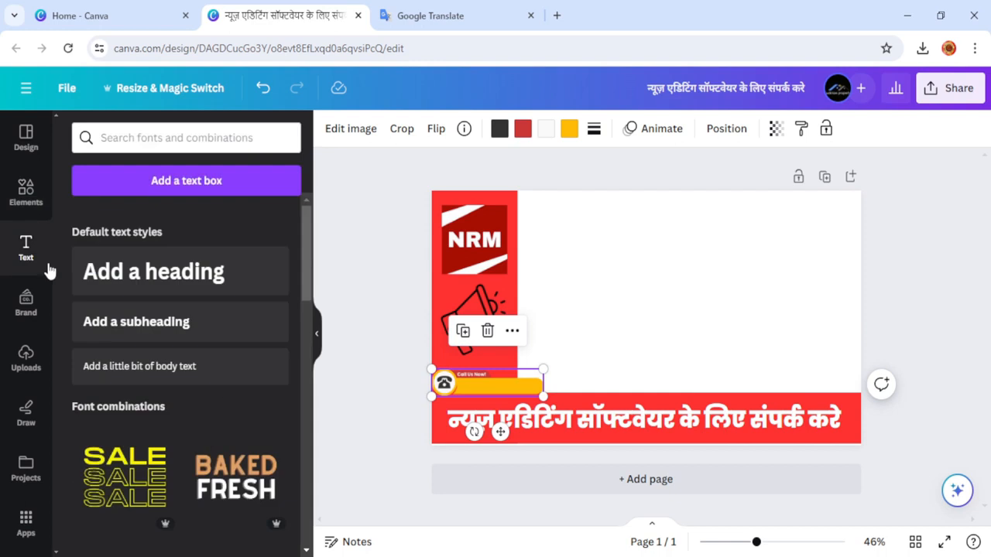
# Add a subheading text box containing the contact phone number.
pyautogui.click(203, 339)
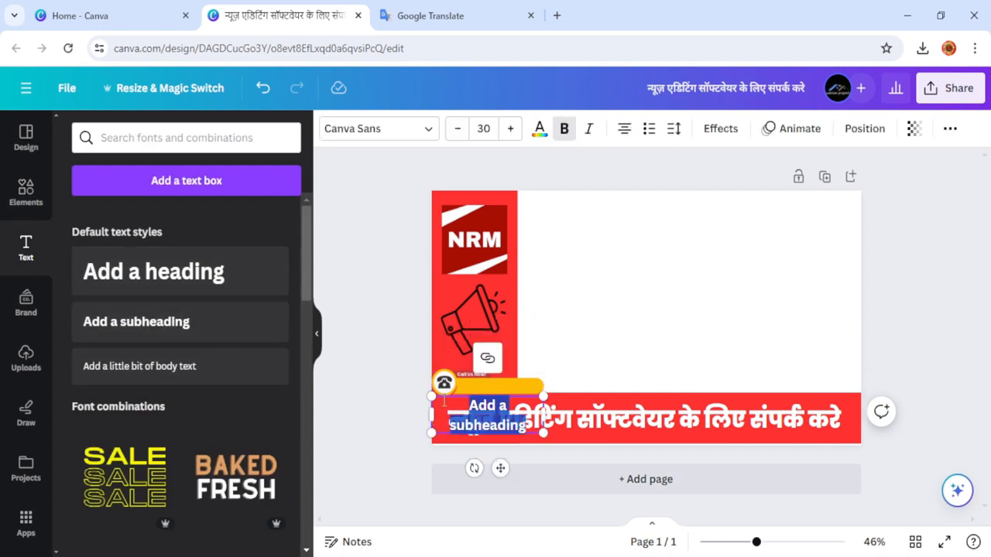
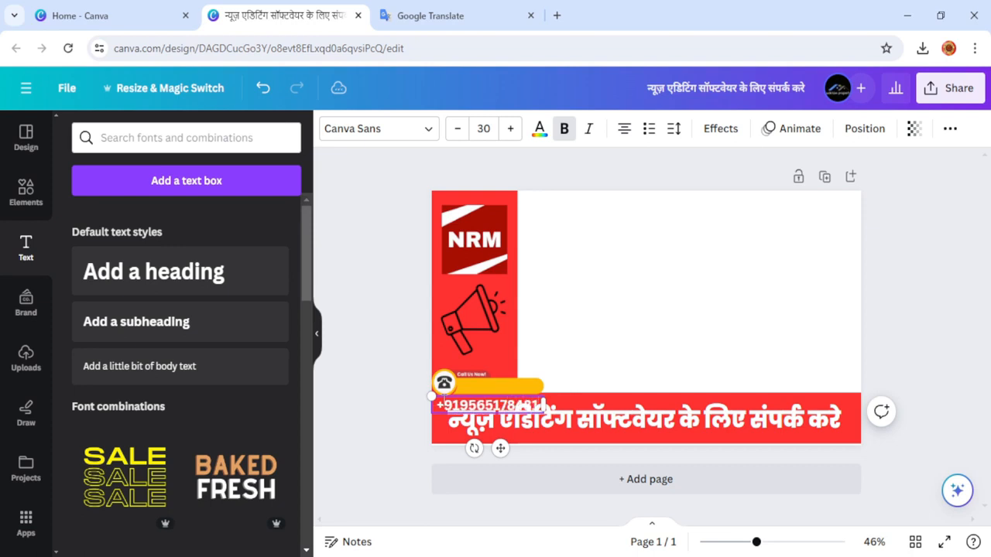
pyautogui.click(361, 389)
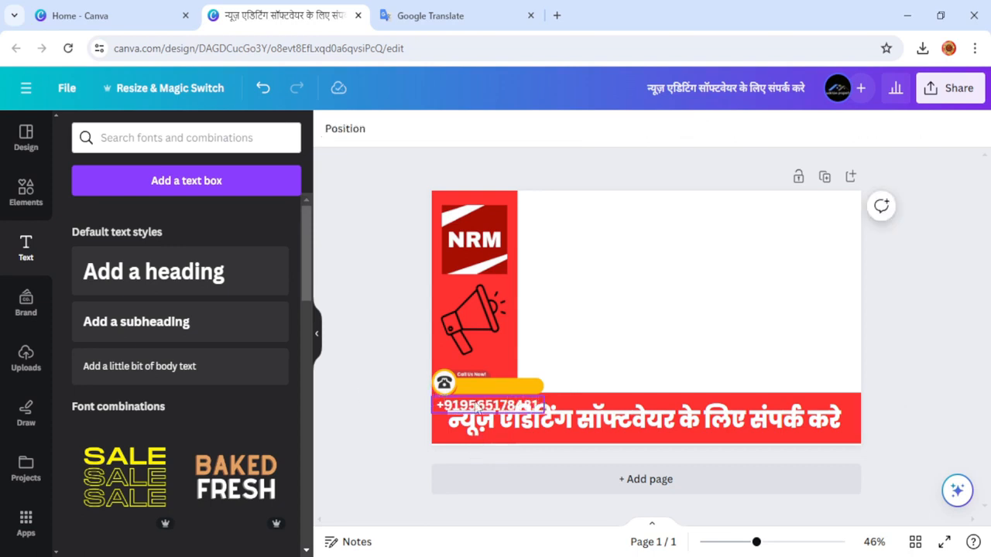
# Shrink the phone number to size 26 and move it up onto the yellow badge.
pyautogui.click(477, 409)
pyautogui.press('Up')
pyautogui.press('Up')
pyautogui.press('Up')
pyautogui.press('Up')
pyautogui.press('Up')
pyautogui.press('Up')
pyautogui.press('Up')
pyautogui.press('Up')
pyautogui.press('Up')
pyautogui.press('Up')
pyautogui.press('Up')
pyautogui.press('Up')
pyautogui.press('Up')
pyautogui.press('Up')
pyautogui.press('Up')
pyautogui.press('Up')
pyautogui.press('Up')
pyautogui.press('Up')
pyautogui.press('Up')
pyautogui.press('Up')
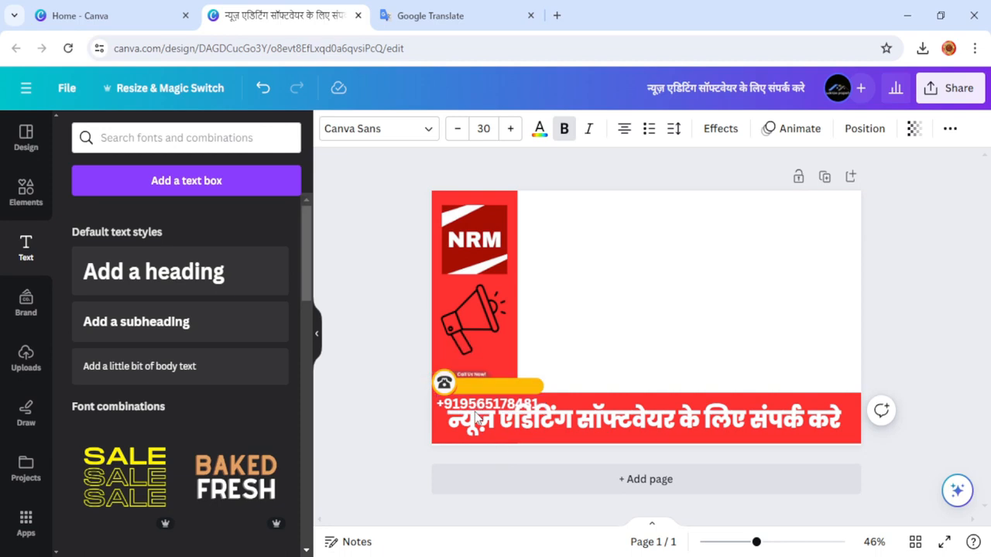
pyautogui.press('Up')
pyautogui.press('Up')
pyautogui.press('Up')
pyautogui.press('Up')
pyautogui.press('Up')
pyautogui.press('Up')
pyautogui.press('Up')
pyautogui.press('Up')
pyautogui.press('Up')
pyautogui.press('Up')
pyautogui.press('Up')
pyautogui.press('Up')
pyautogui.press('Up')
pyautogui.press('Up')
pyautogui.press('Up')
pyautogui.press('Up')
pyautogui.press('Up')
pyautogui.press('Up')
pyautogui.press('Up')
pyautogui.press('Up')
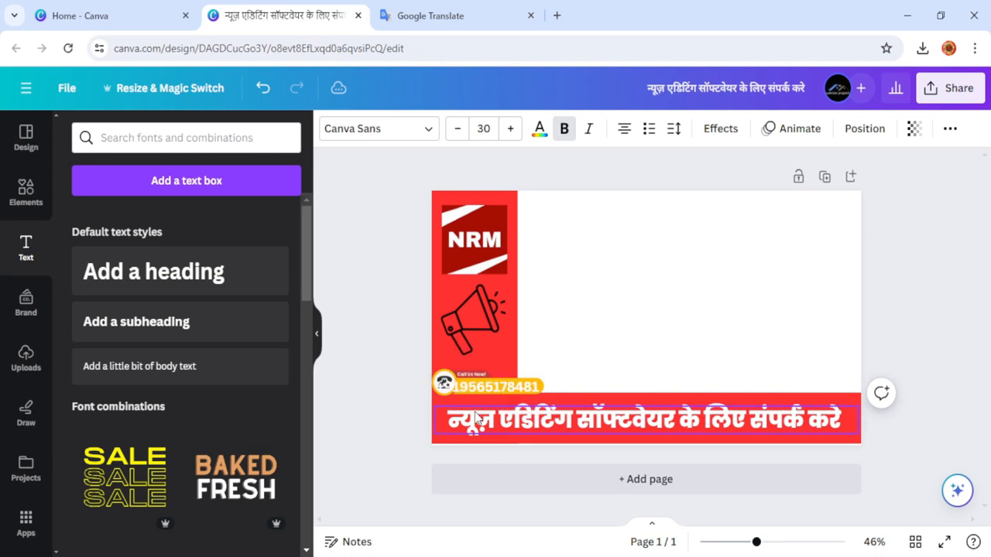
pyautogui.click(457, 129)
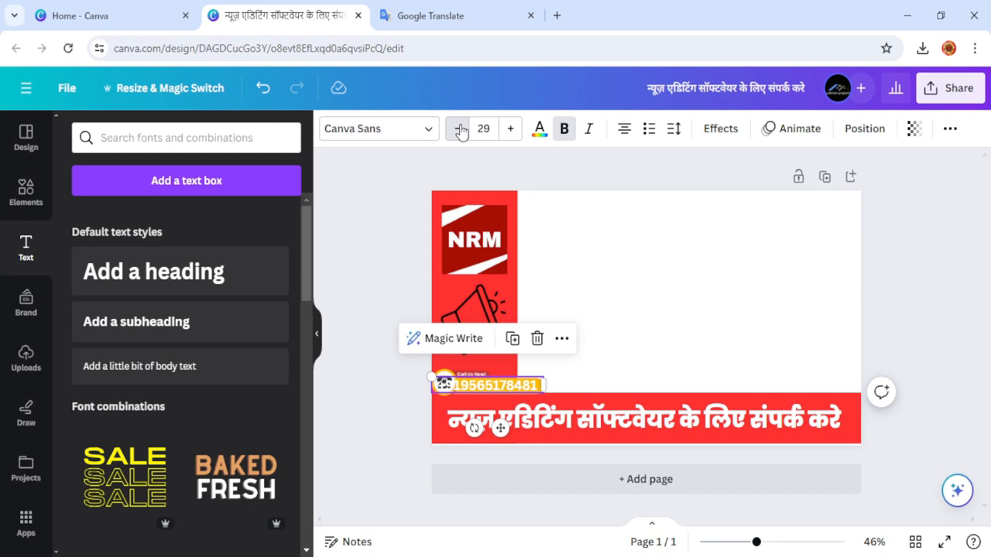
pyautogui.click(458, 128)
pyautogui.click(458, 128)
pyautogui.click(458, 128)
pyautogui.click(377, 333)
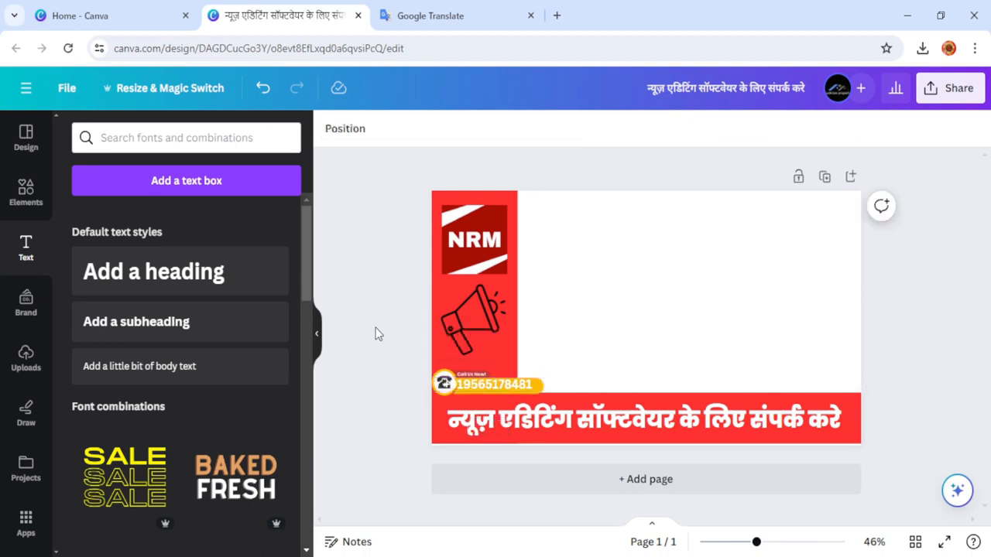
pyautogui.click(507, 389)
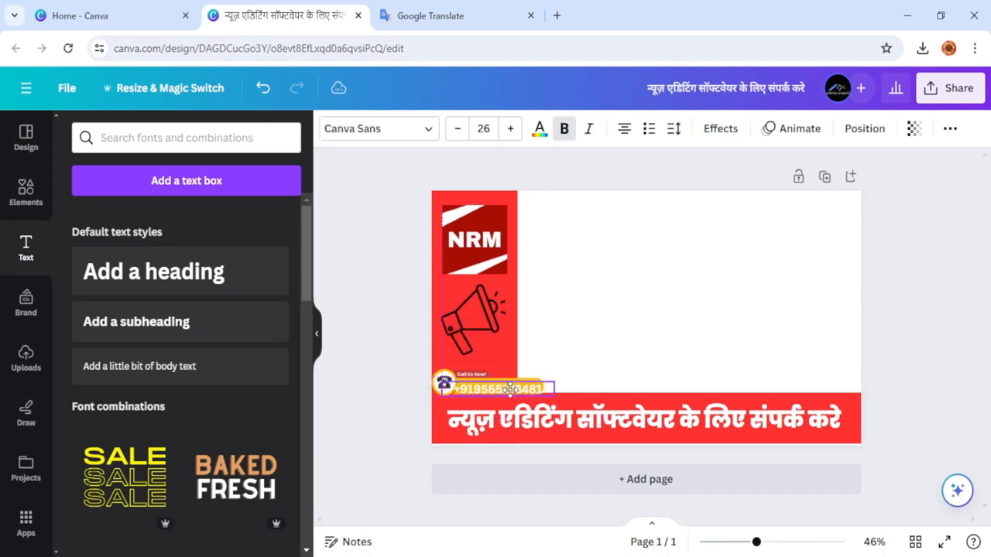
pyautogui.moveTo(509, 389); pyautogui.dragTo(505, 388)
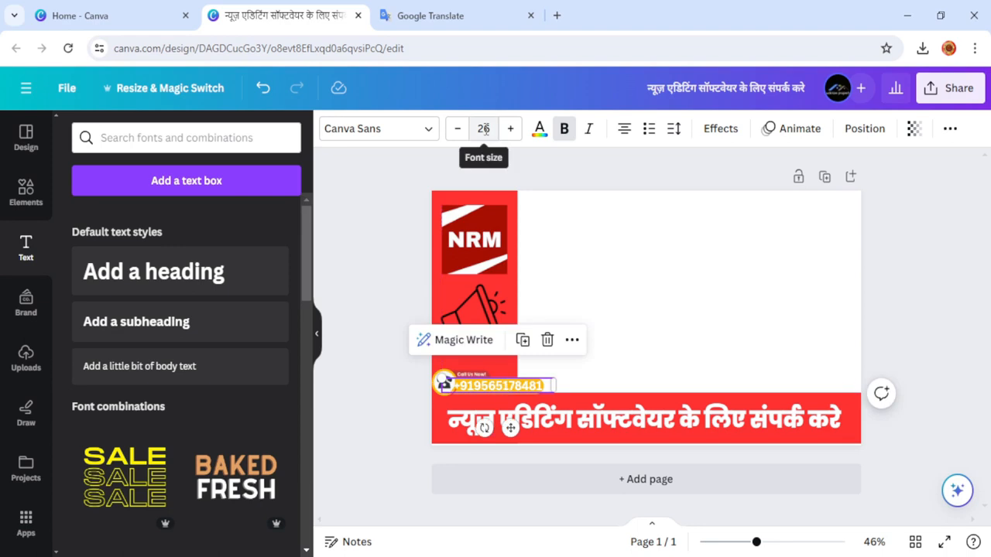
# Make the phone number text black.
pyautogui.click(539, 128)
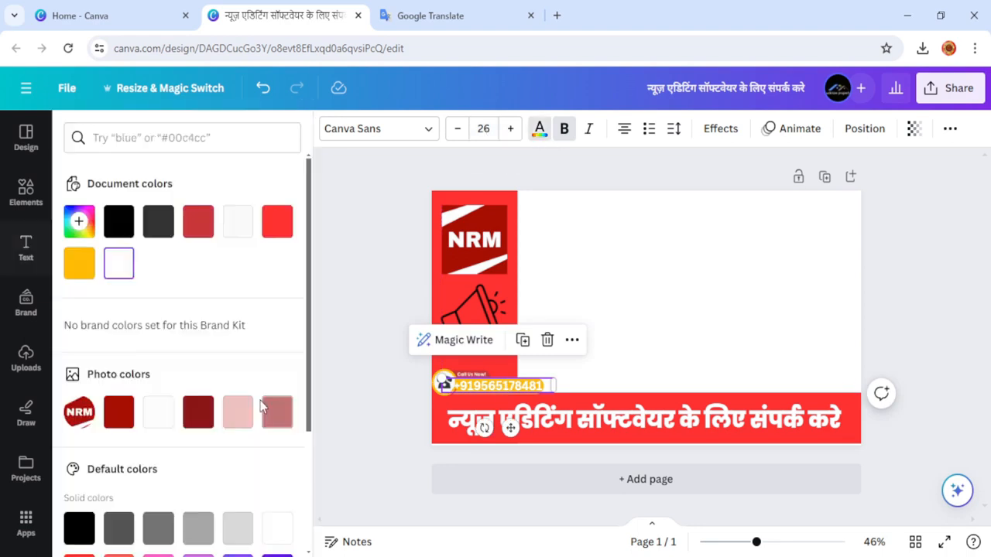
pyautogui.click(119, 223)
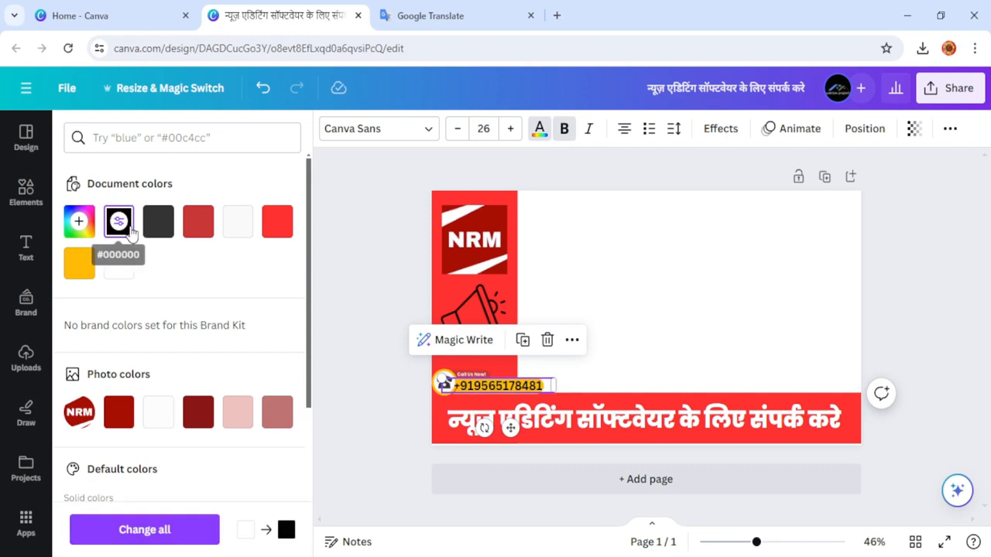
pyautogui.click(390, 378)
pyautogui.click(389, 379)
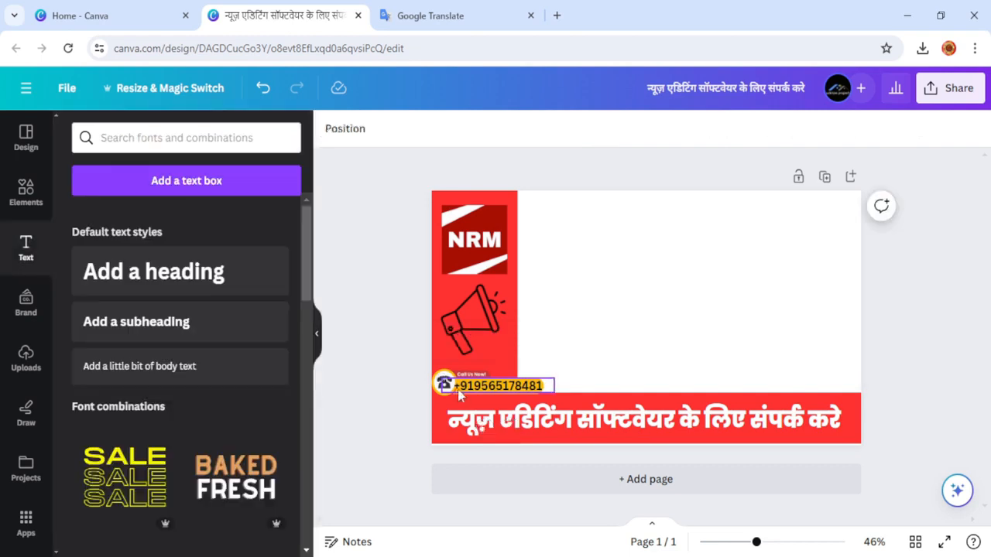
# Reduce the phone number to size 24 and nudge it neatly inside the yellow badge.
pyautogui.click(470, 390)
pyautogui.click(457, 129)
pyautogui.click(457, 129)
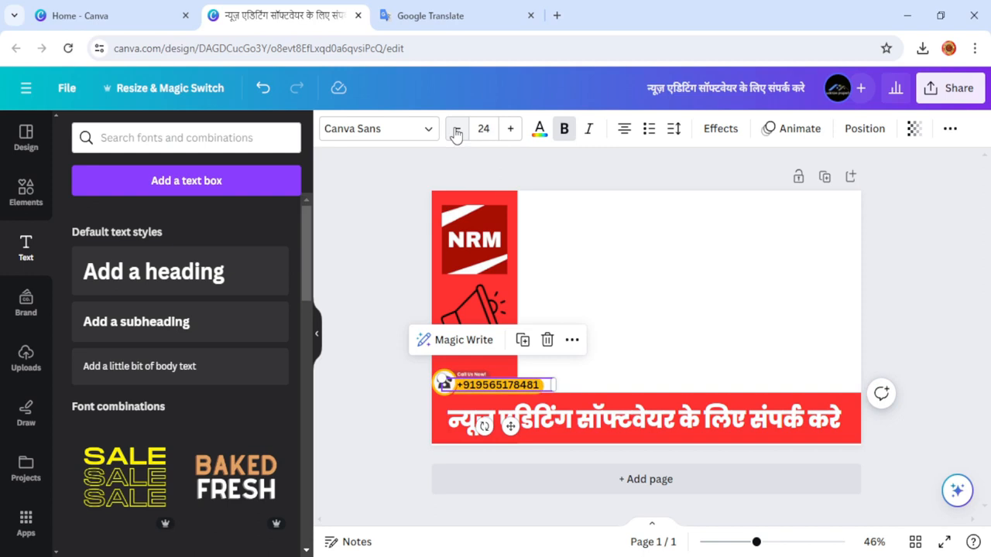
pyautogui.click(364, 319)
pyautogui.click(471, 391)
pyautogui.press('Right')
pyautogui.press('Right')
pyautogui.press('Right')
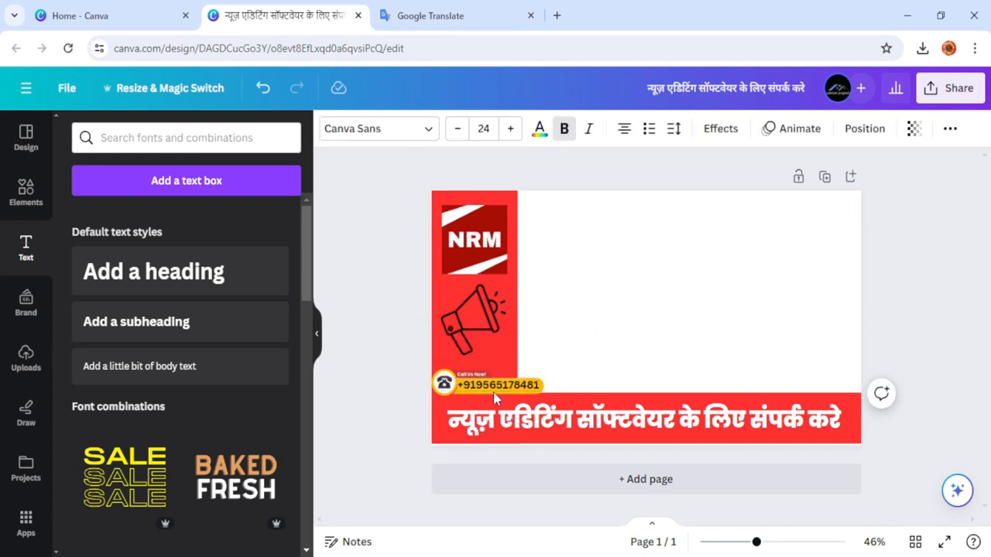
pyautogui.press('Down')
pyautogui.press('Down')
pyautogui.press('Down')
pyautogui.press('Down')
pyautogui.press('Left')
pyautogui.press('Left')
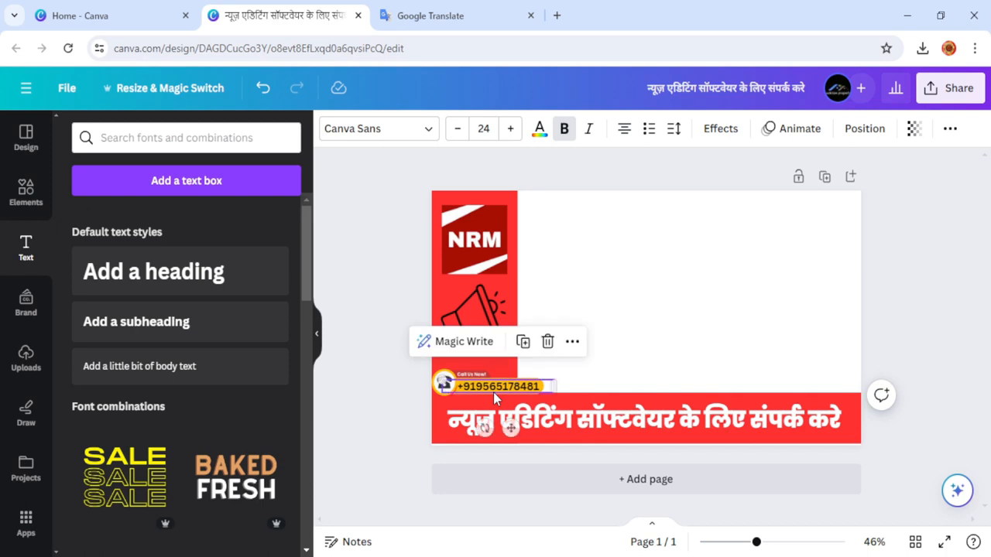
pyautogui.click(383, 266)
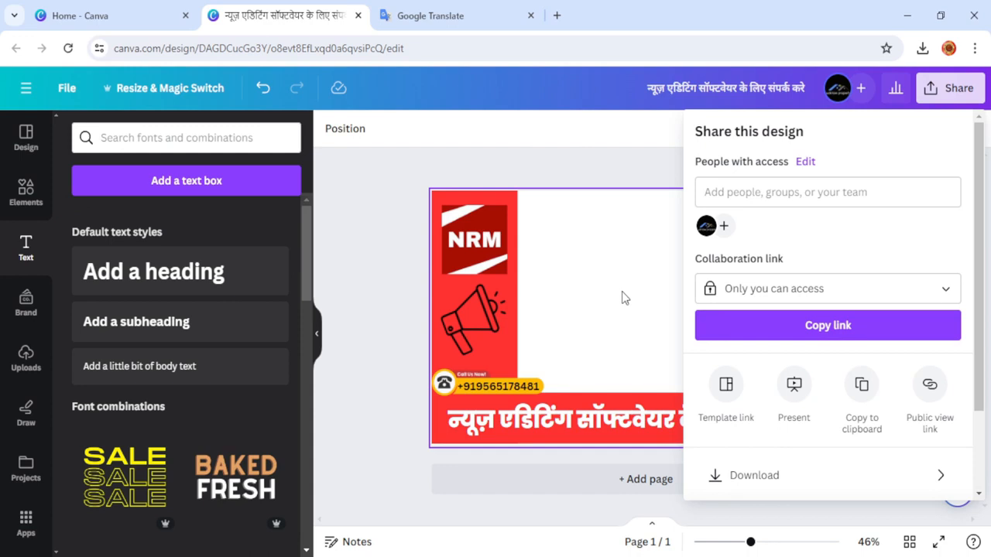
# Download the banner as a PNG with a transparent background.
pyautogui.click(733, 477)
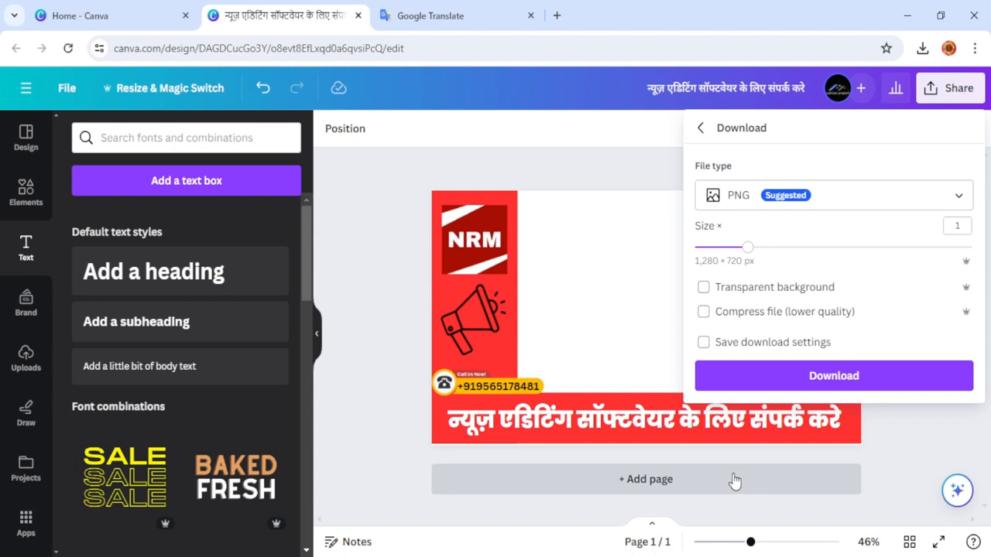
pyautogui.click(706, 291)
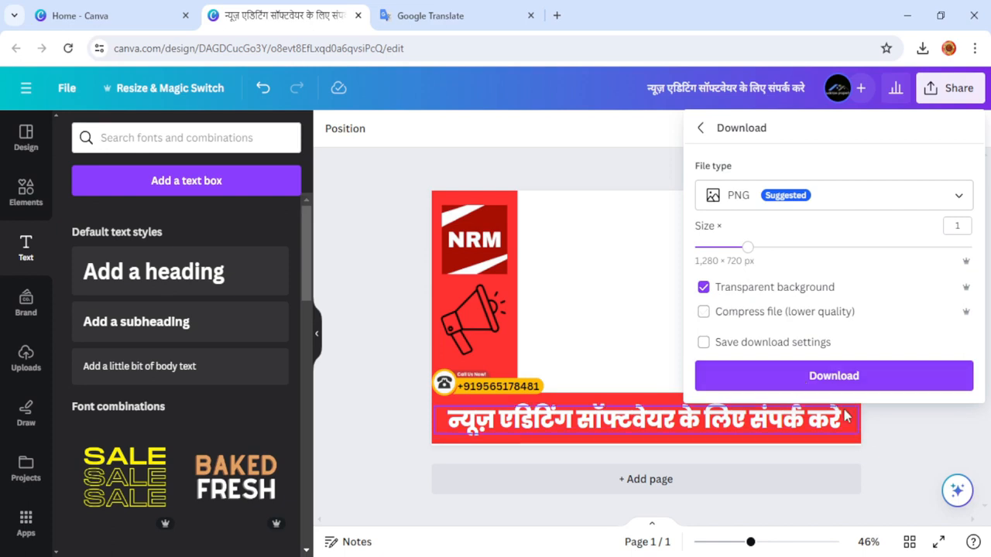
pyautogui.click(845, 377)
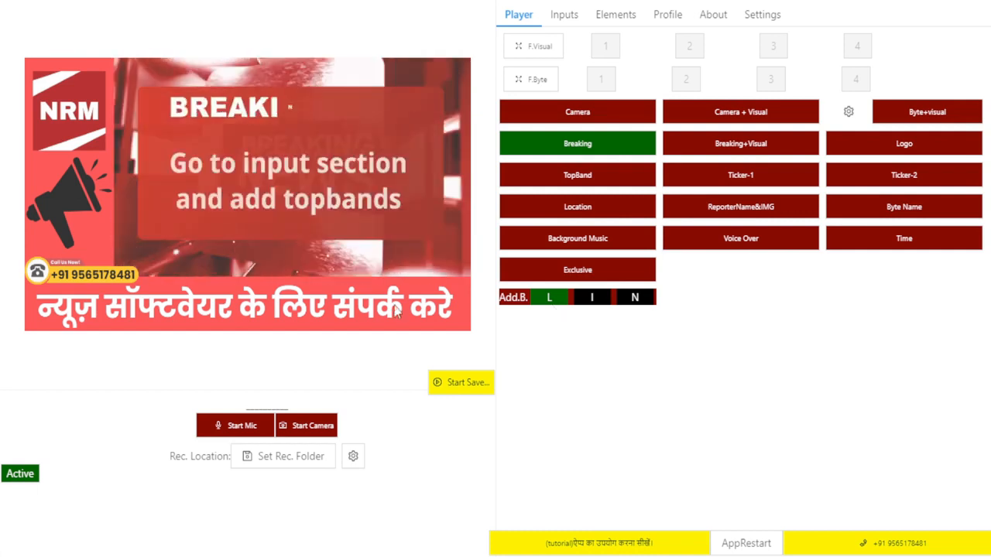
# Open the ADD.Banner tab under Inputs > Elements in the NRM software.
pyautogui.click(558, 15)
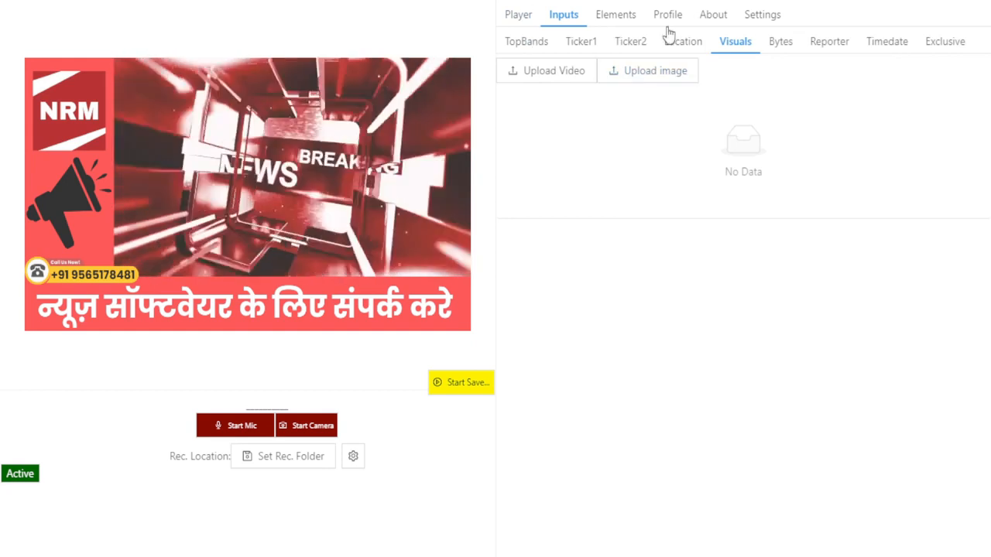
pyautogui.click(950, 54)
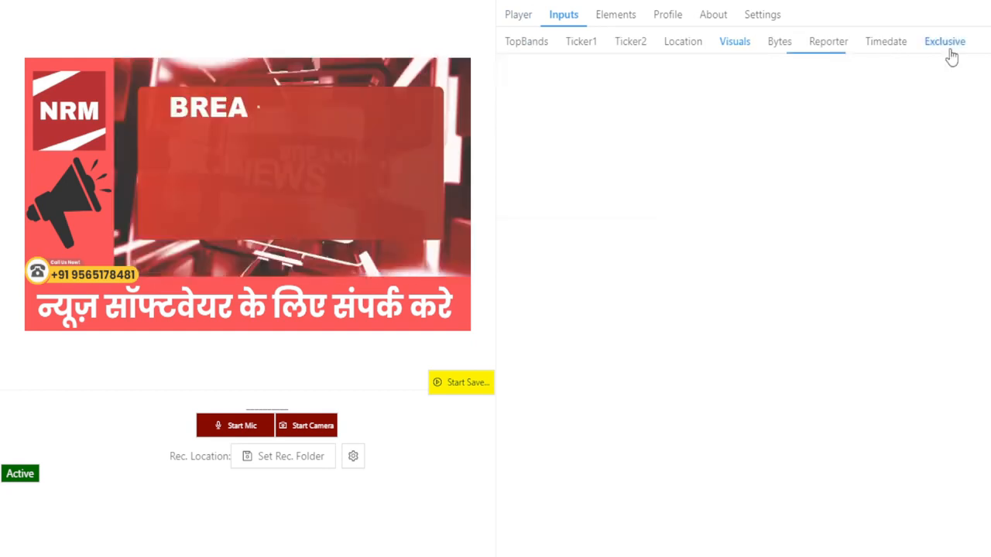
pyautogui.click(617, 23)
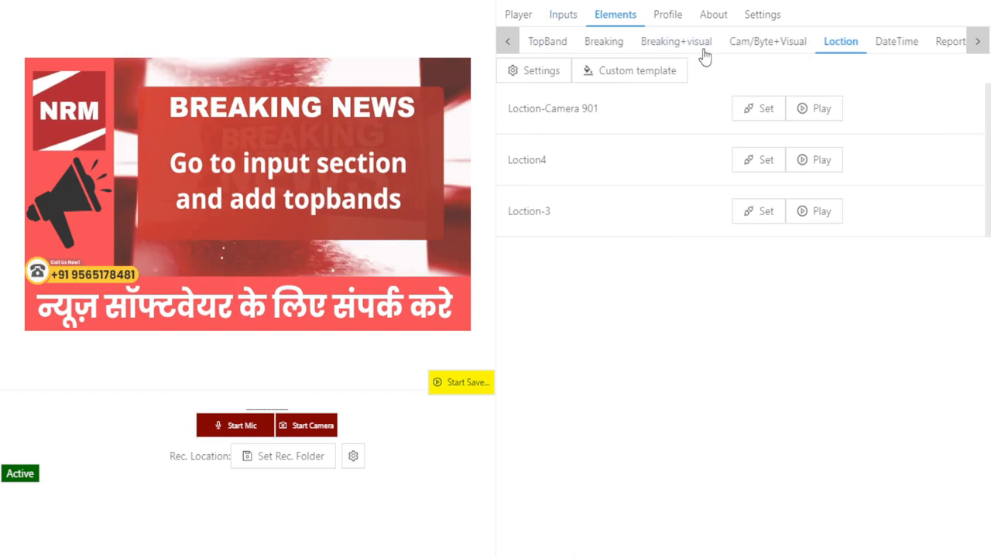
pyautogui.click(979, 43)
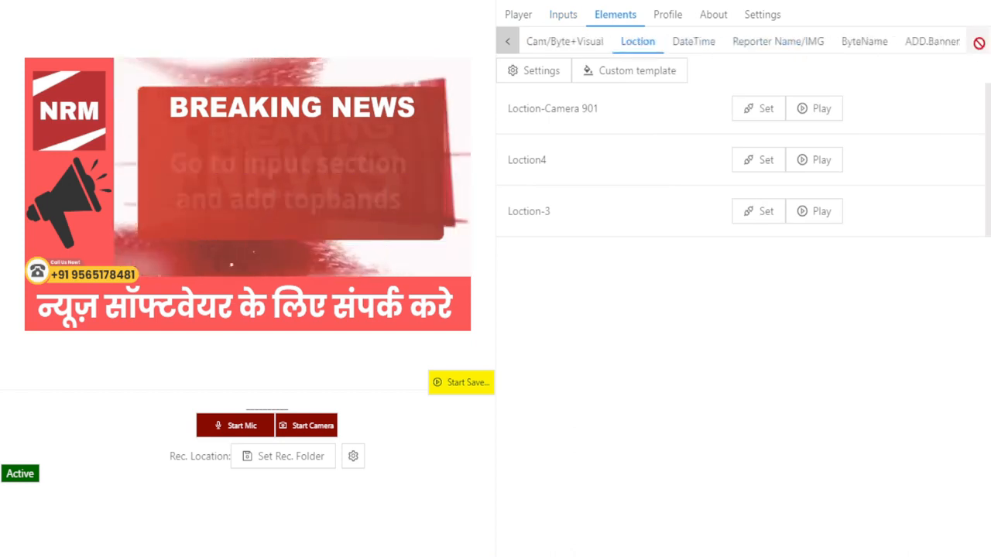
pyautogui.click(930, 56)
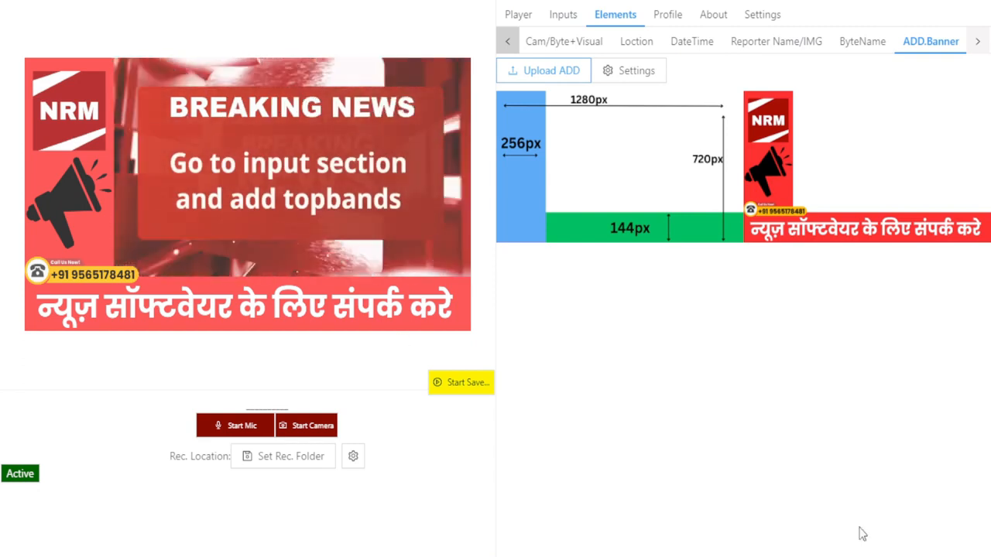
# Return to the Player and switch on Ticker-1, Ticker-2 and the top band in the preview.
pyautogui.click(515, 14)
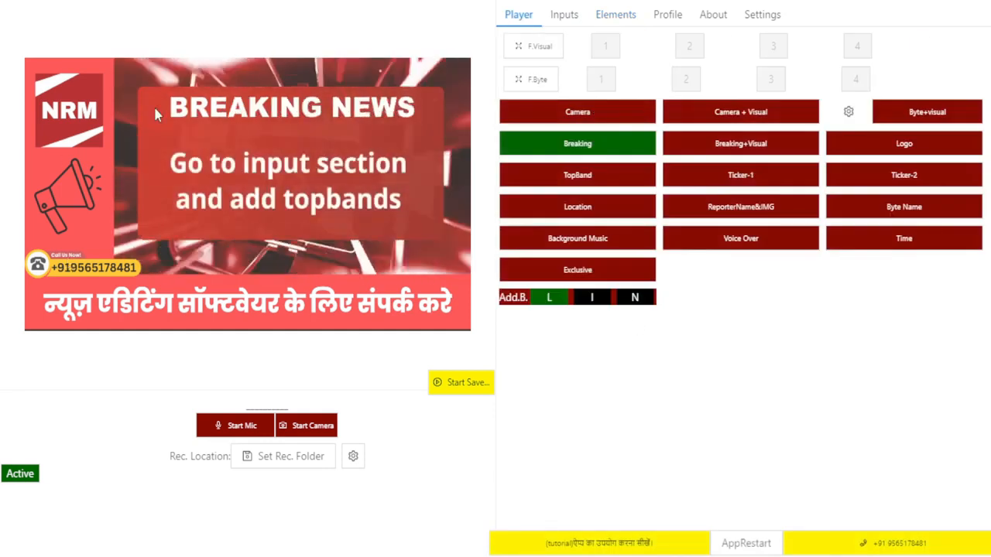
pyautogui.click(747, 187)
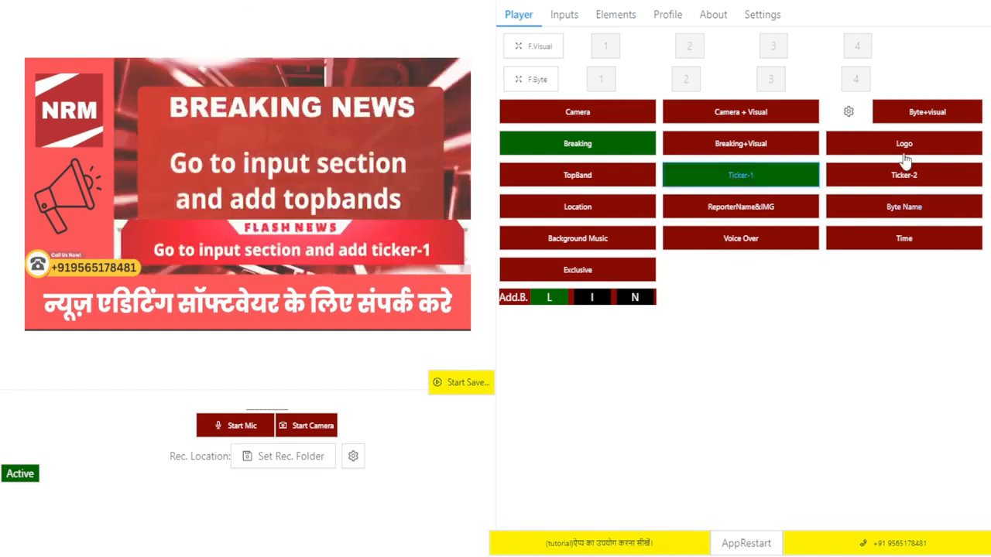
pyautogui.click(901, 177)
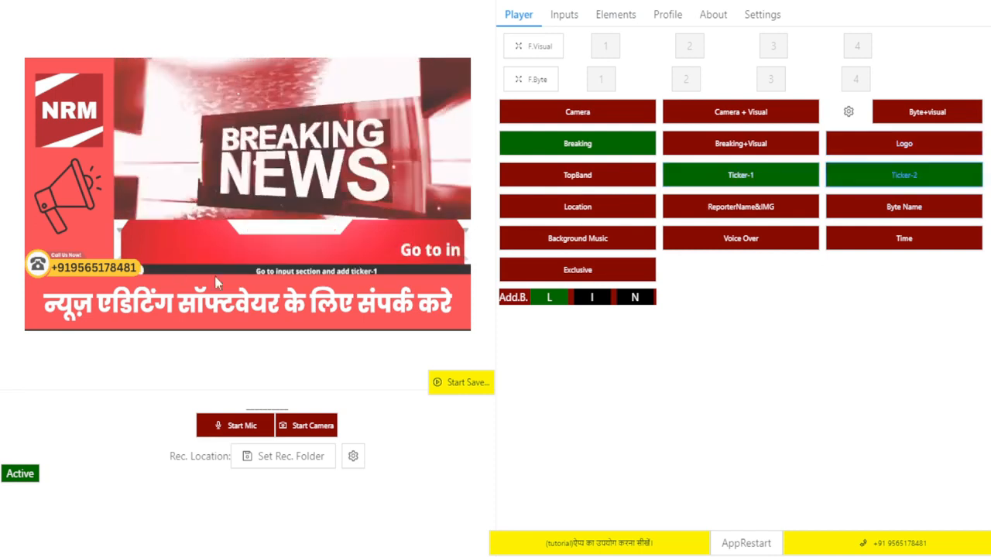
pyautogui.click(619, 178)
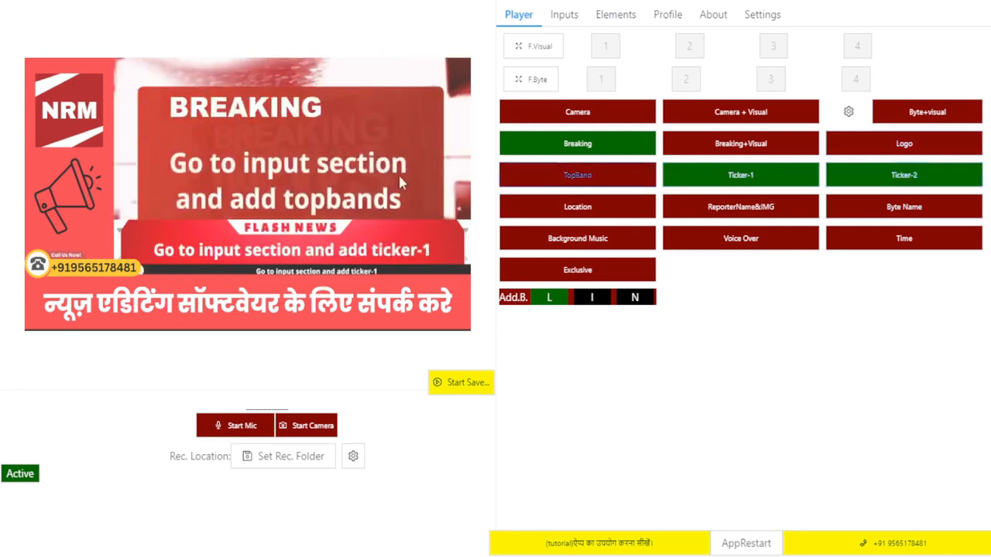